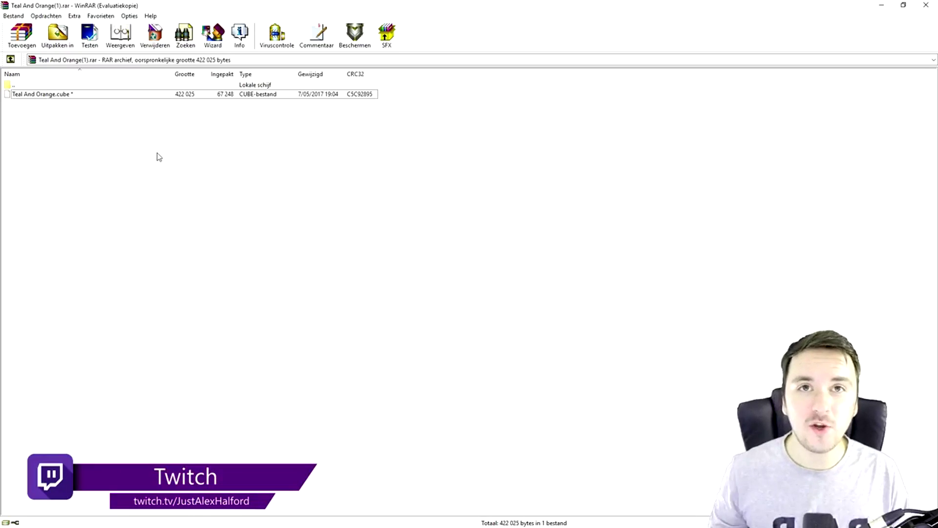
Select the Teal And Orange.cube LUT file and cancel closing so VEGAS Pro stays open.
left_click(48, 104)
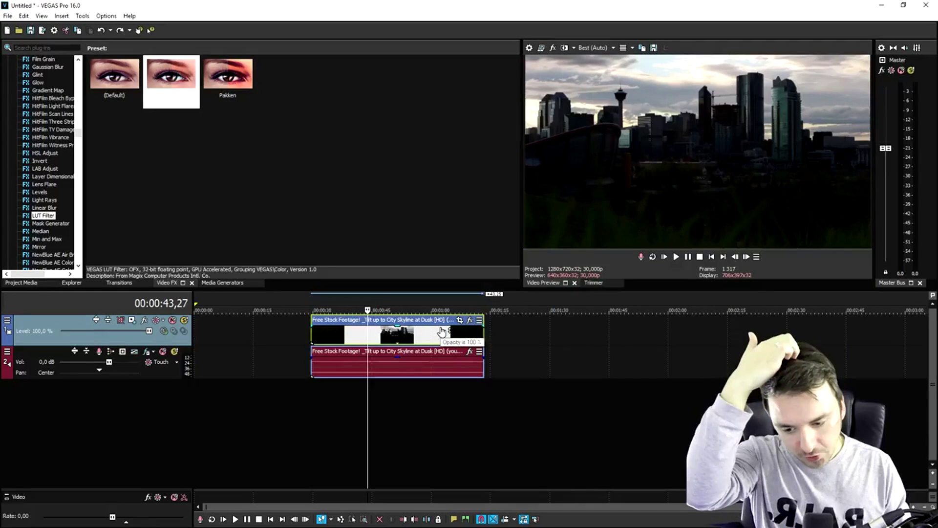
left_click(40, 160)
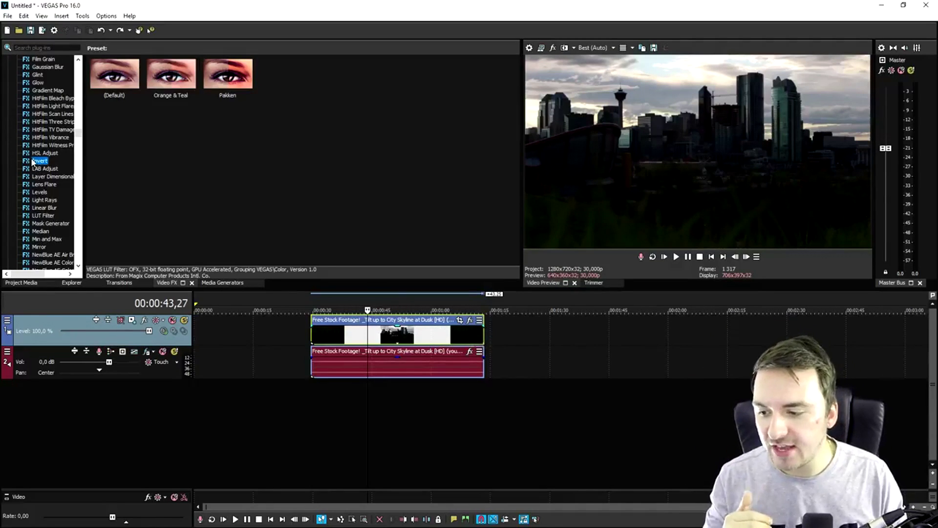
key("alt+F4")
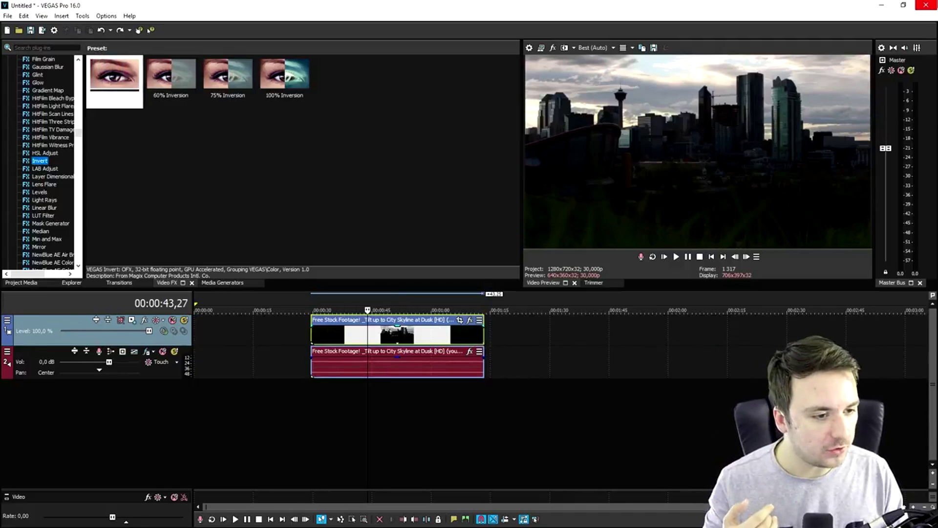
left_click(528, 212)
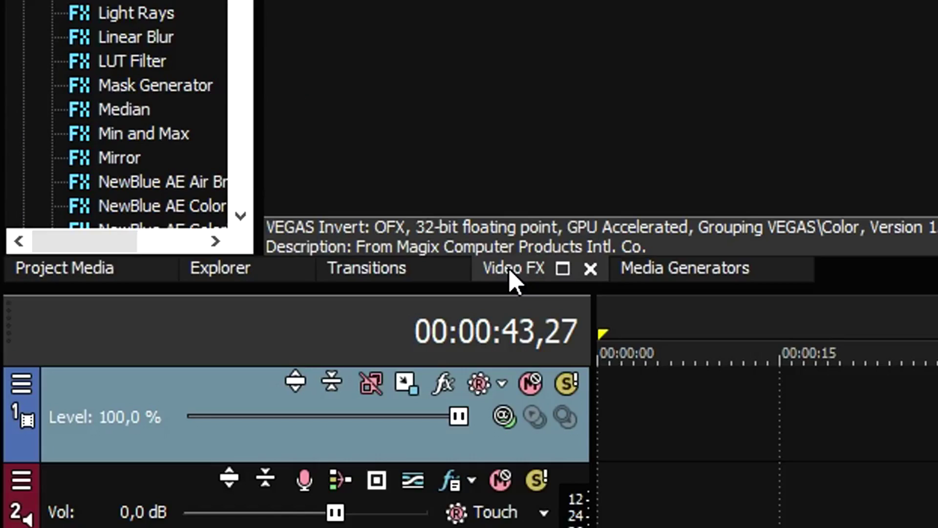
Show the LUT Filter's presets in Video FX and pick its (Default) preset.
scroll(57, 145, "down", 7)
scroll(93, 237, "down", 7)
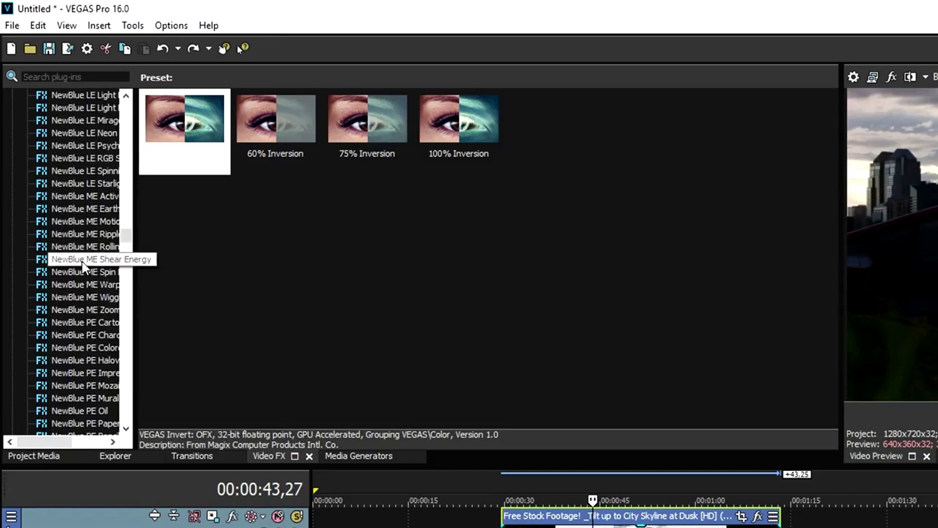
scroll(85, 264, "up", 10)
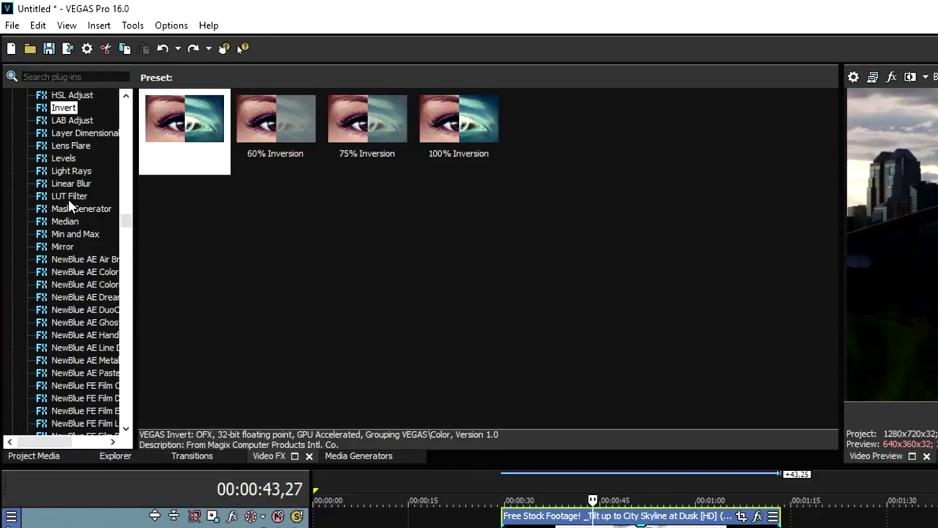
left_click(69, 197)
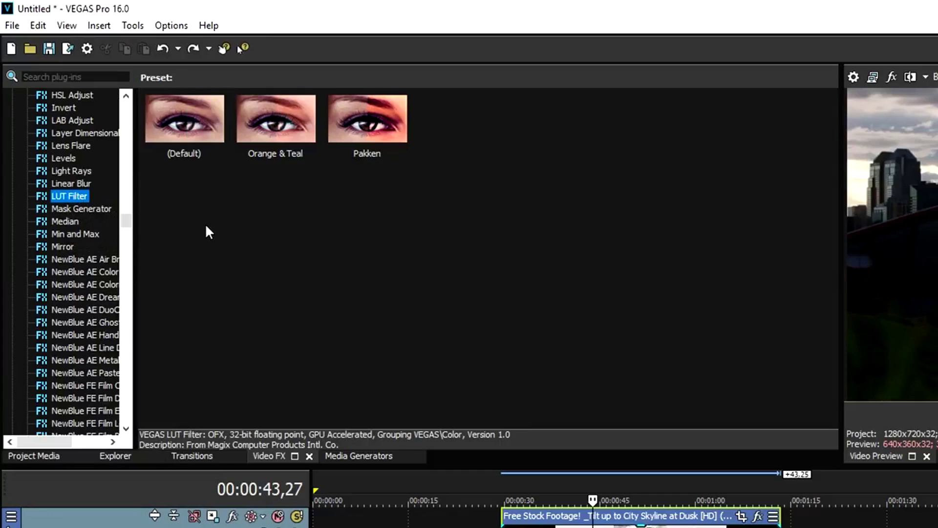
left_click(211, 132)
Apply the Default LUT Filter to the skyline clip and load teal&orange.cube as its LUT.
left_click_drag(173, 114, 674, 526)
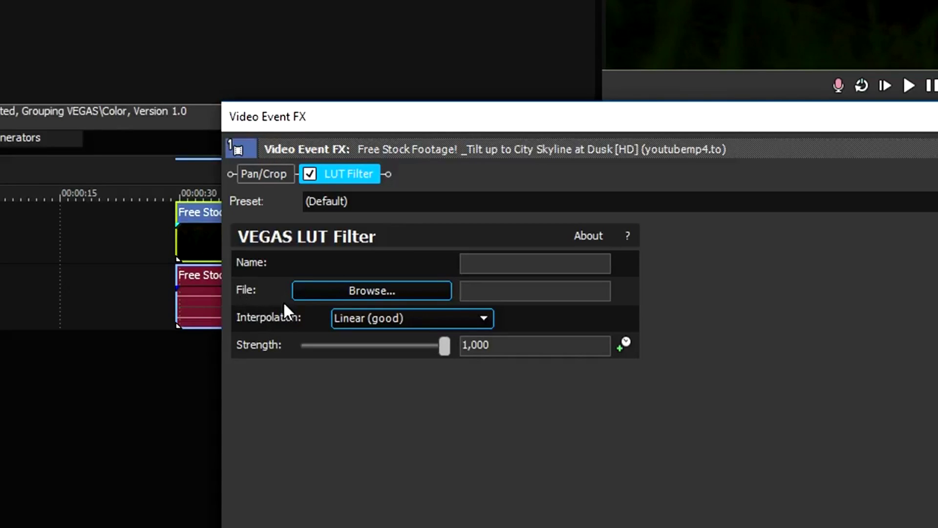
left_click(376, 291)
type("orange")
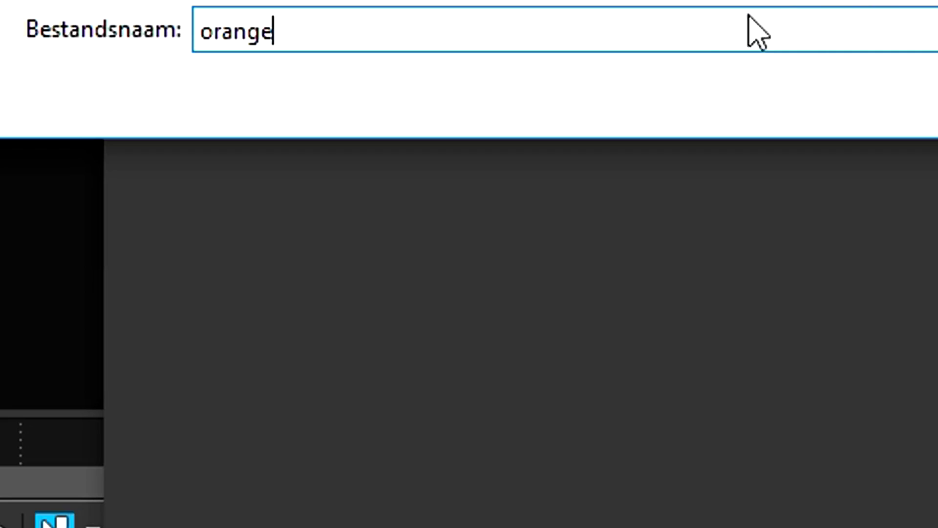
key("ctrl+a")
type("teal&orange.cube")
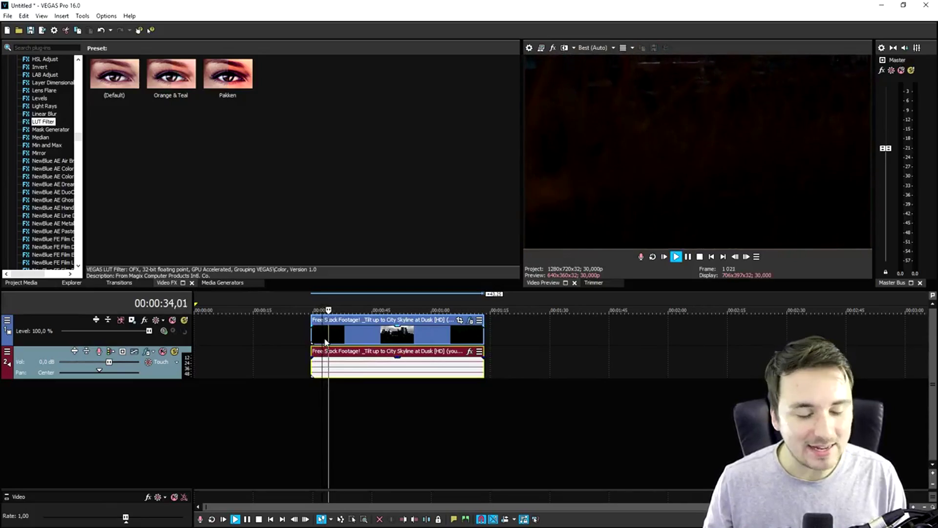
left_click(352, 336)
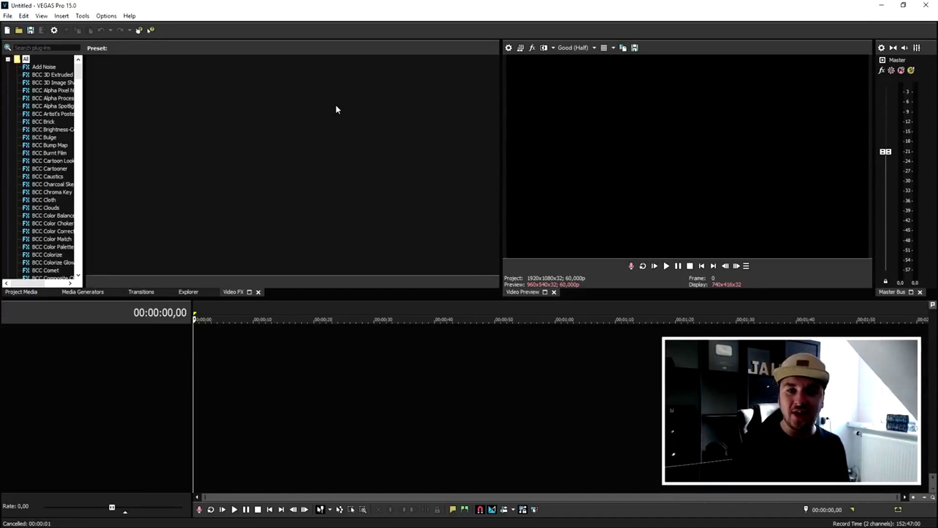
key("space")
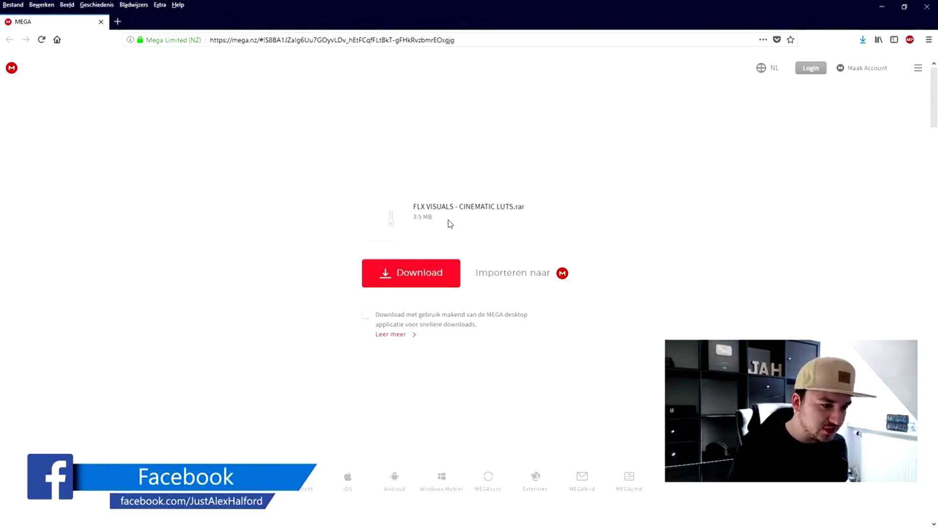
Download FLX VISUALS - CINEMATIC LUTS.rar from MEGA, saving the file rather than opening it.
left_click(424, 277)
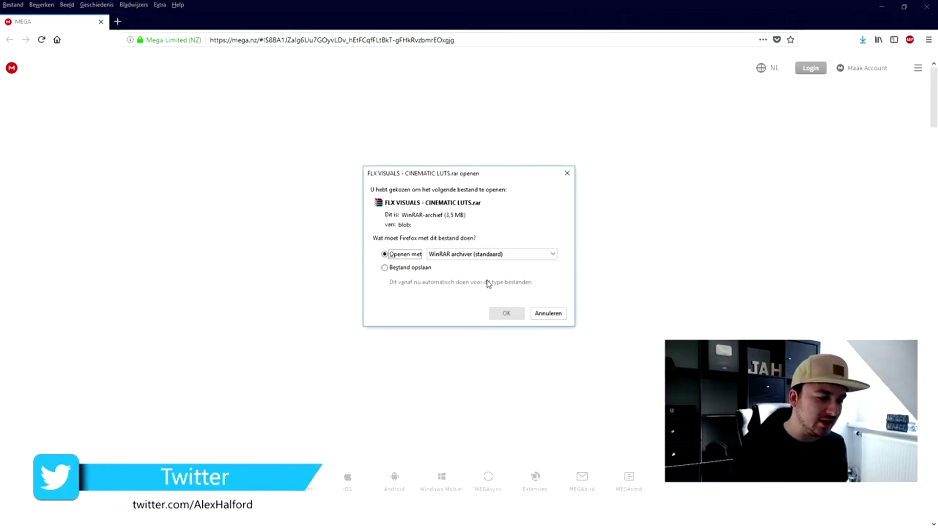
left_click(419, 268)
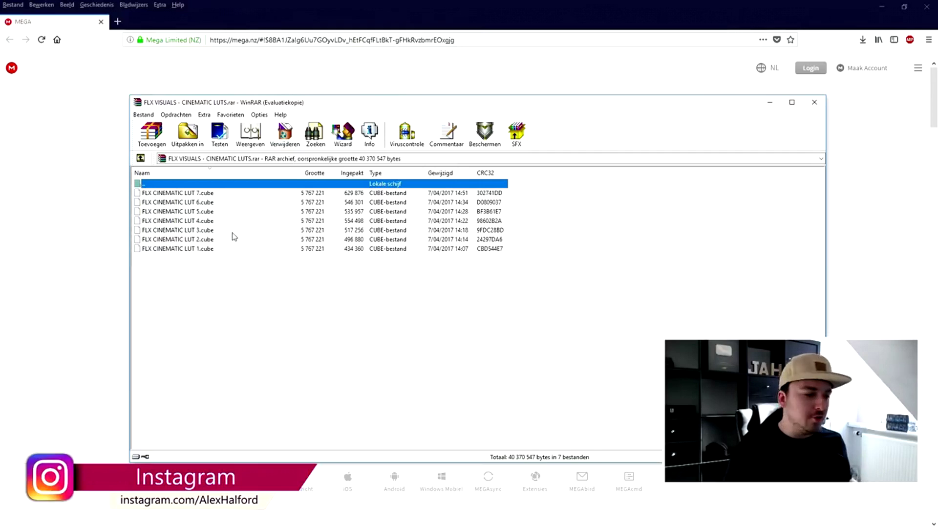
Marquee-select all seven FLX CINEMATIC LUT .cube files in the WinRAR archive.
left_click_drag(199, 281, 193, 195)
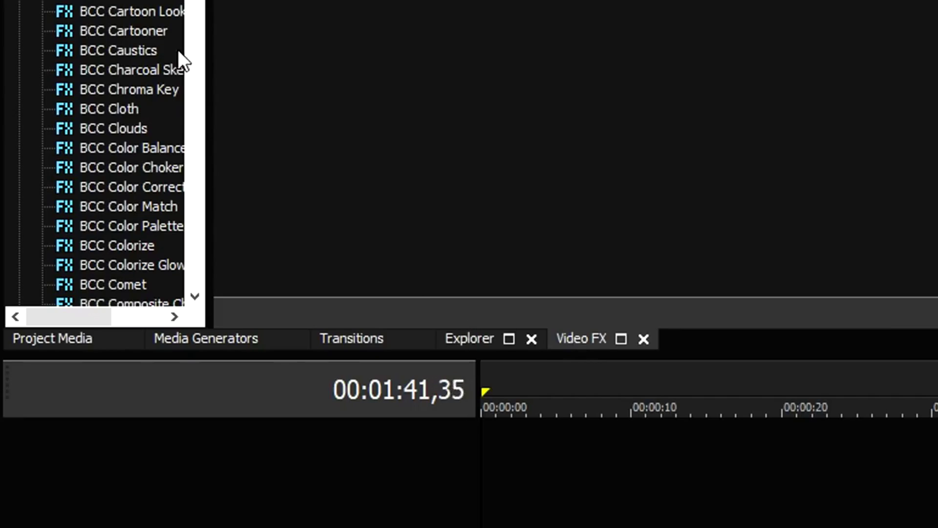
Find LUT Filter in the Video FX plug-in list and show its presets.
scroll(73, 179, "down", 12)
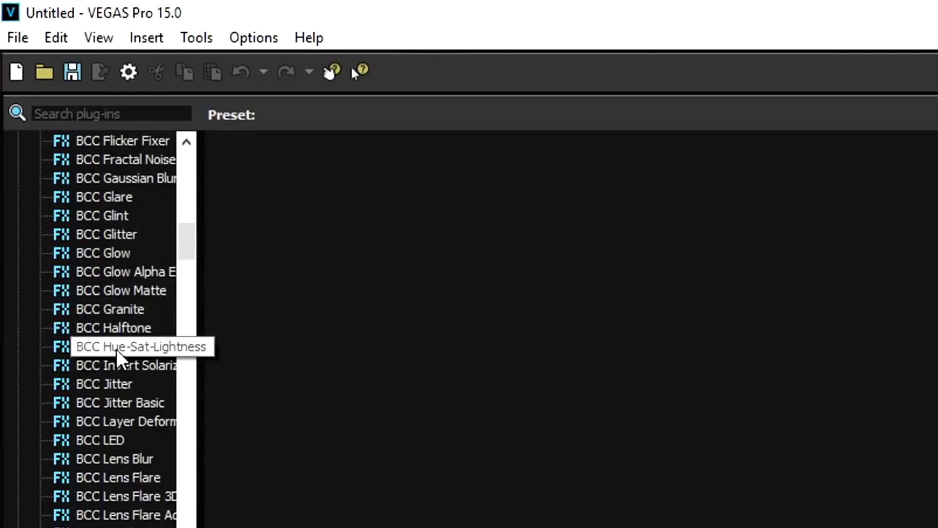
scroll(117, 356, "down", 20)
scroll(118, 357, "up", 5)
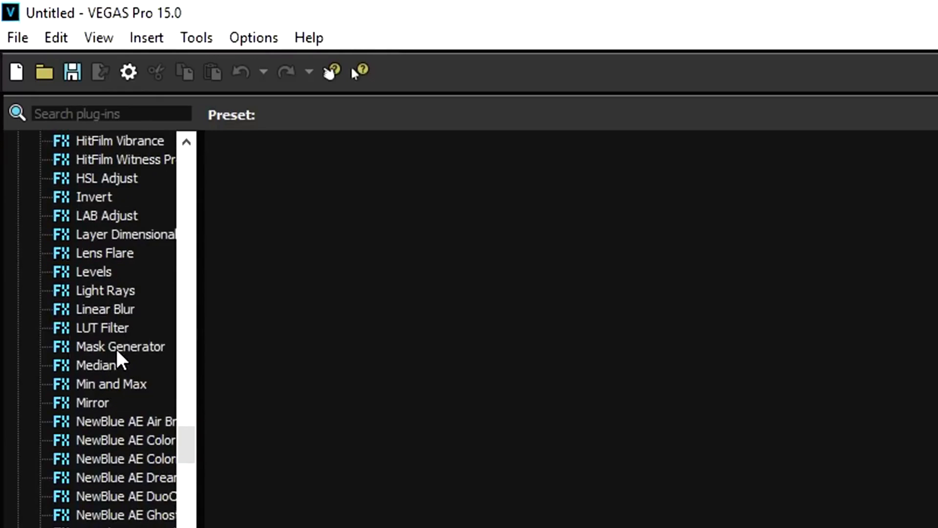
left_click(104, 329)
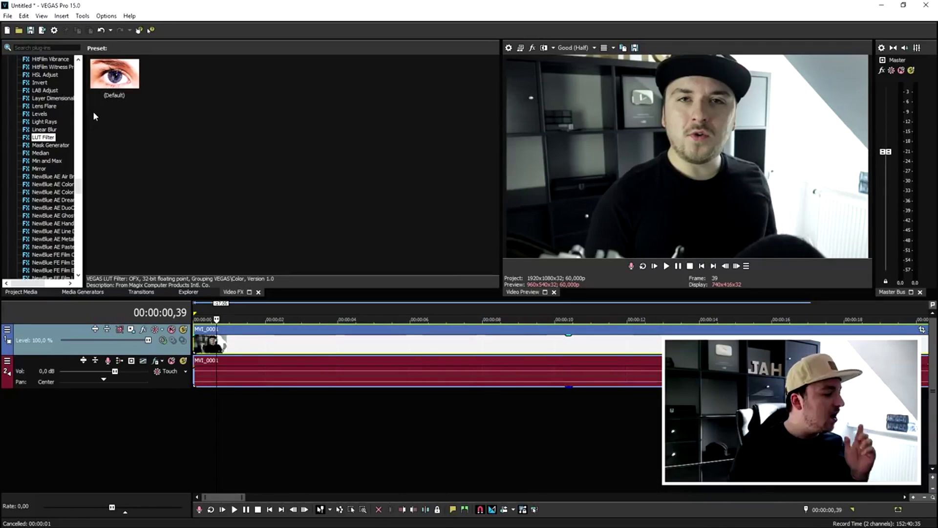
Apply the Default LUT Filter to the MVI_0001 clip, keeping interpolation at Linear.
left_click_drag(115, 76, 335, 348)
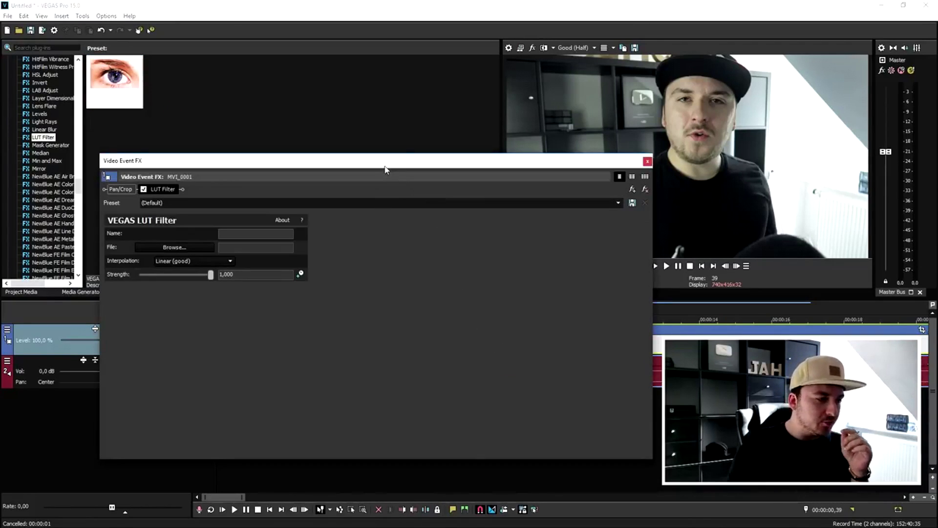
left_click_drag(393, 164, 581, 278)
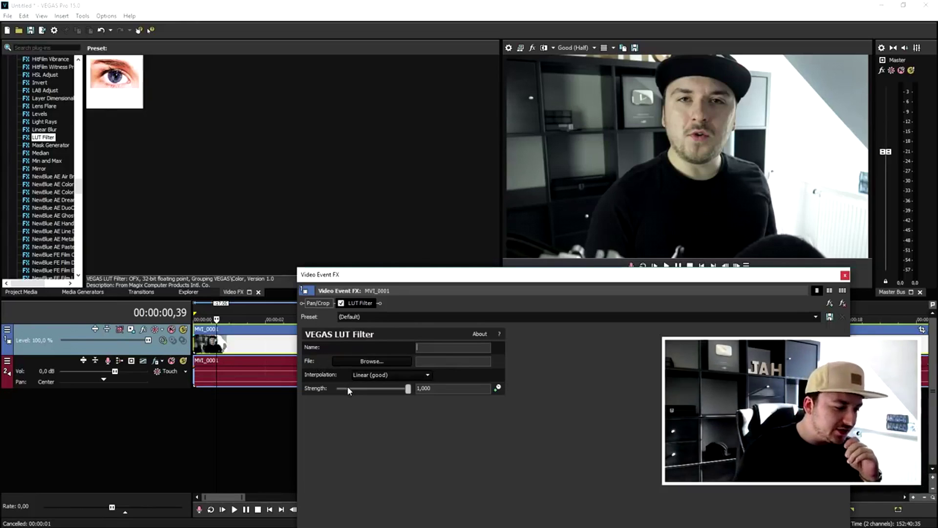
left_click(386, 375)
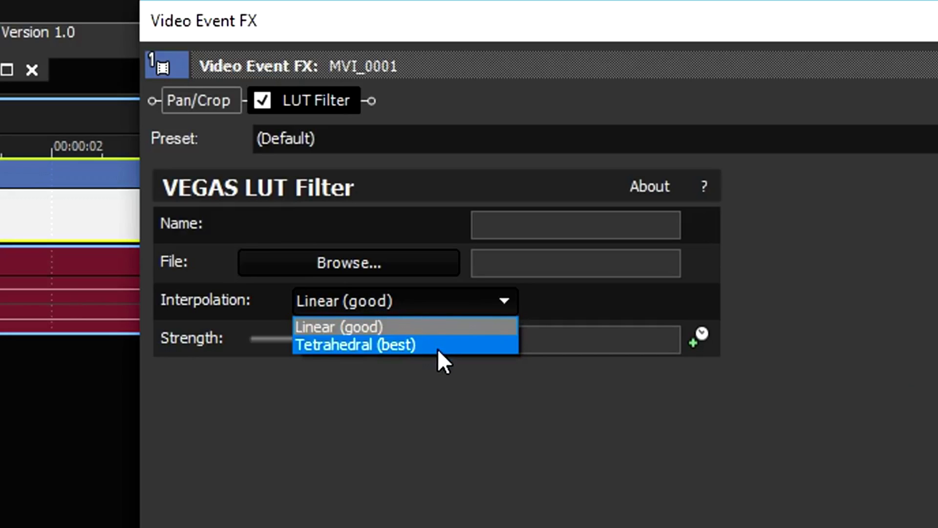
left_click(415, 362)
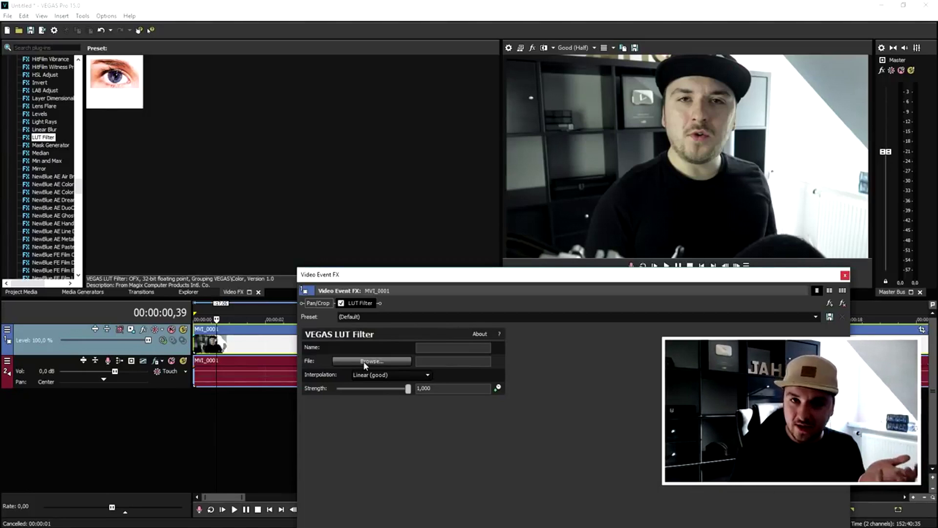
left_click(364, 363)
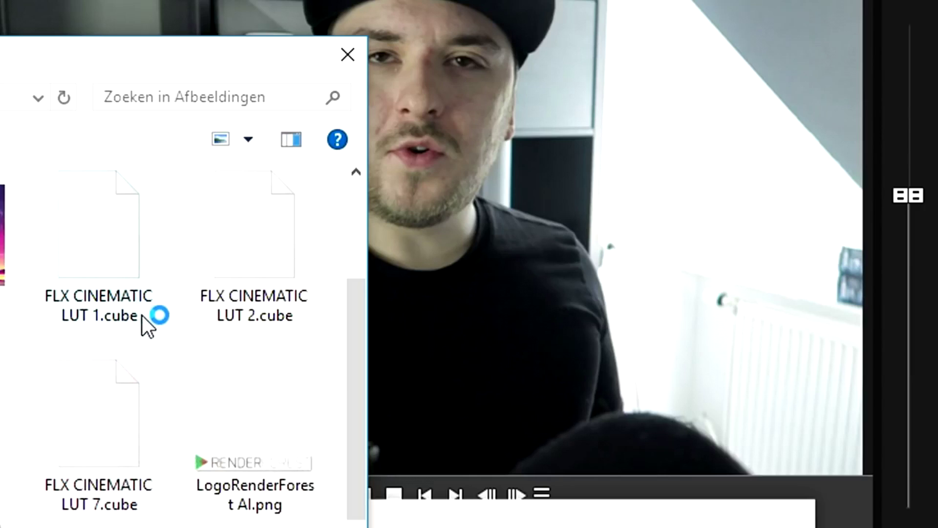
double_click(119, 268)
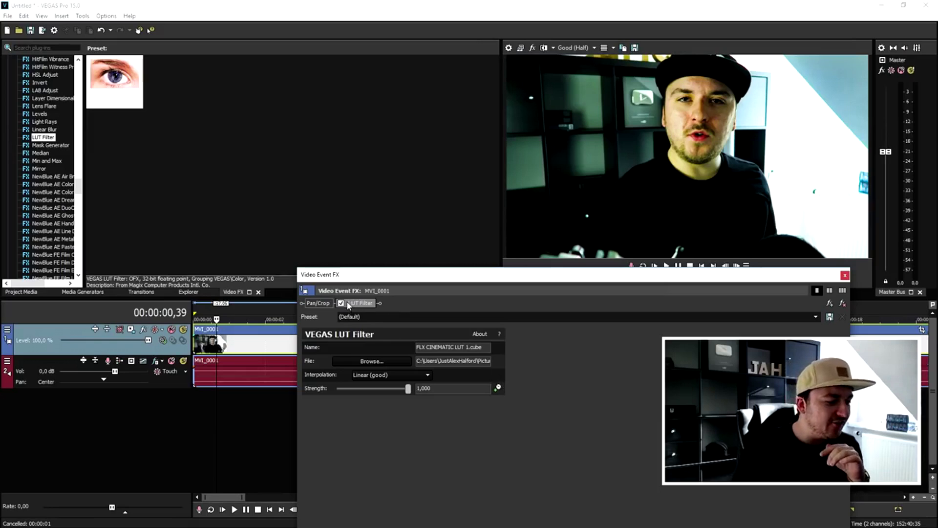
left_click(341, 303)
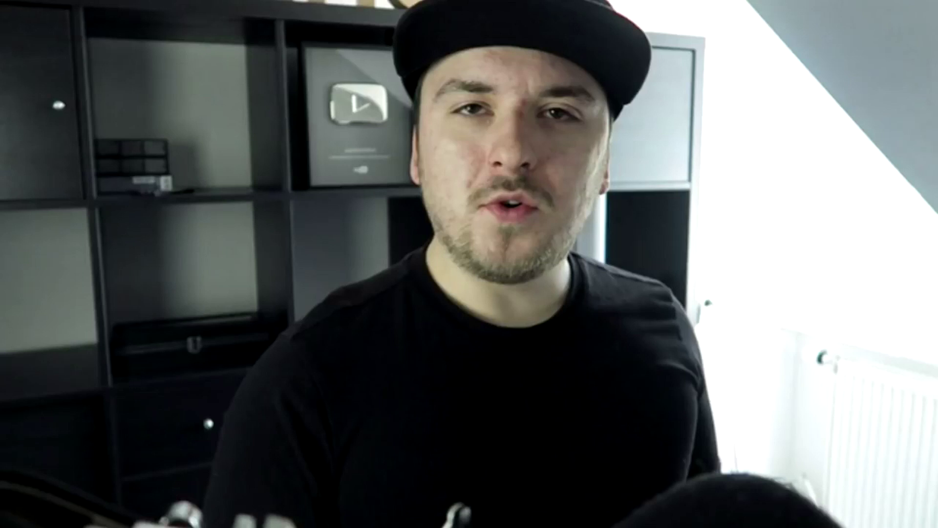
left_click(341, 303)
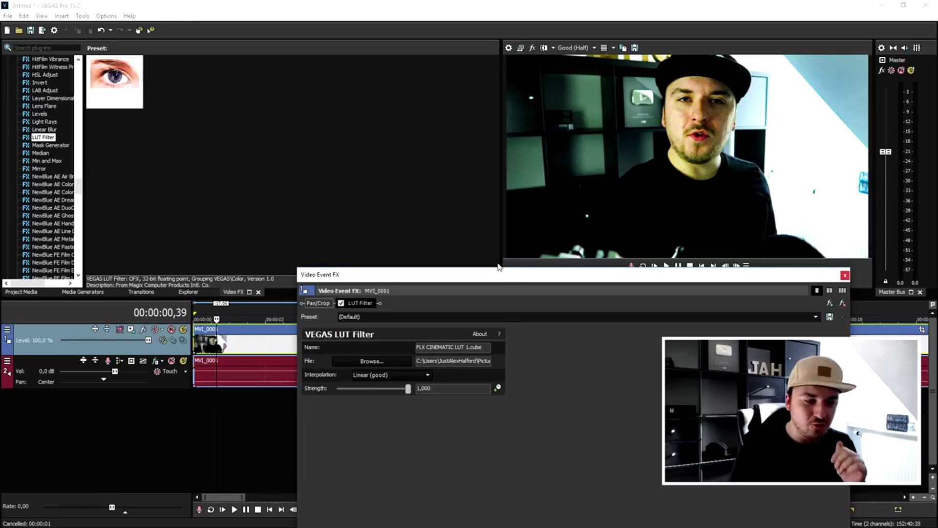
left_click_drag(498, 274, 442, 367)
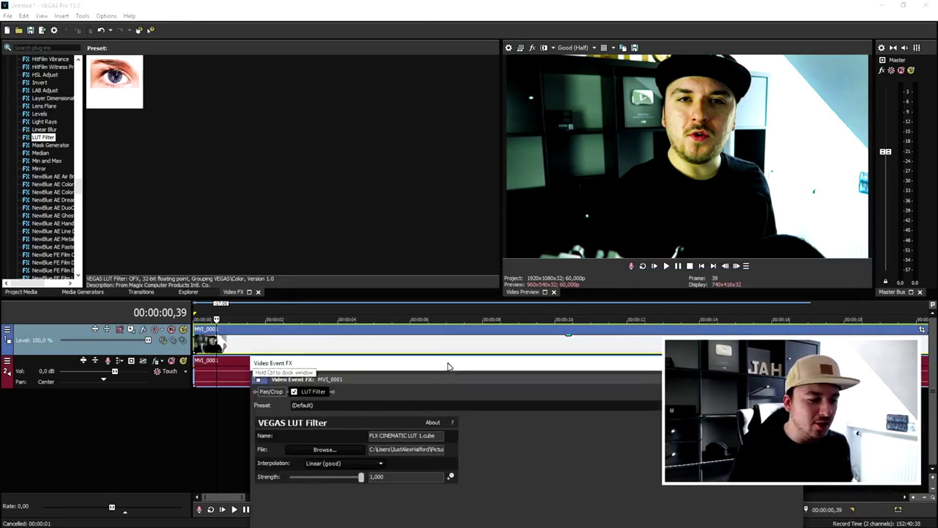
left_click(425, 315)
key("space")
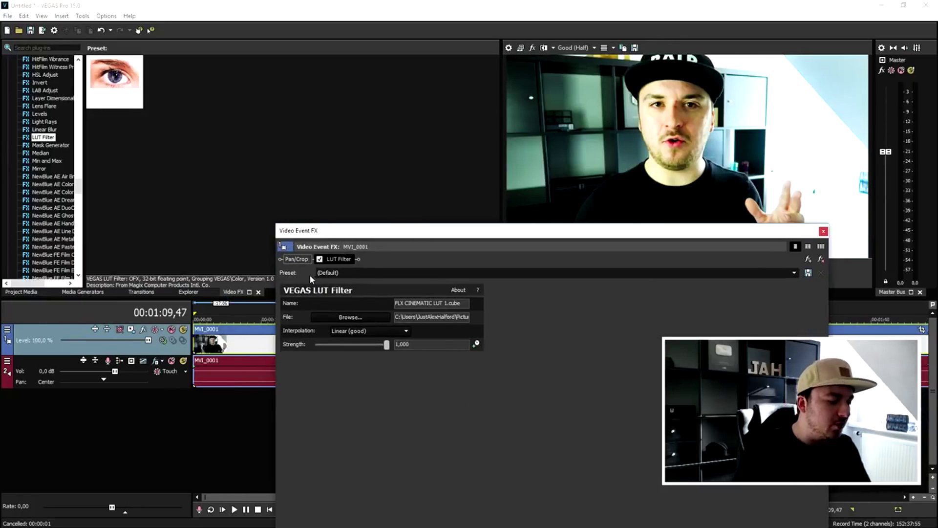
Load FLX CINEMATIC LUT 6.cube into the LUT Filter and move its window off the preview.
left_click(360, 315)
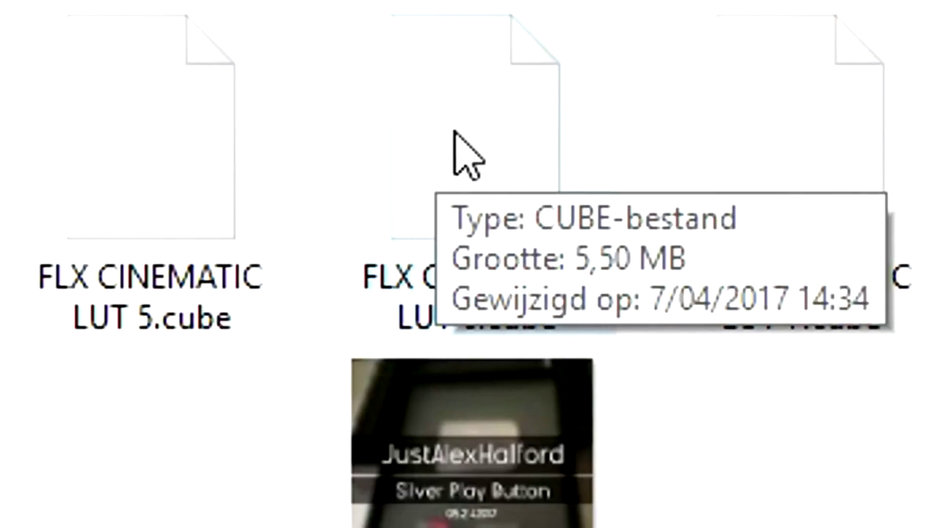
double_click(437, 159)
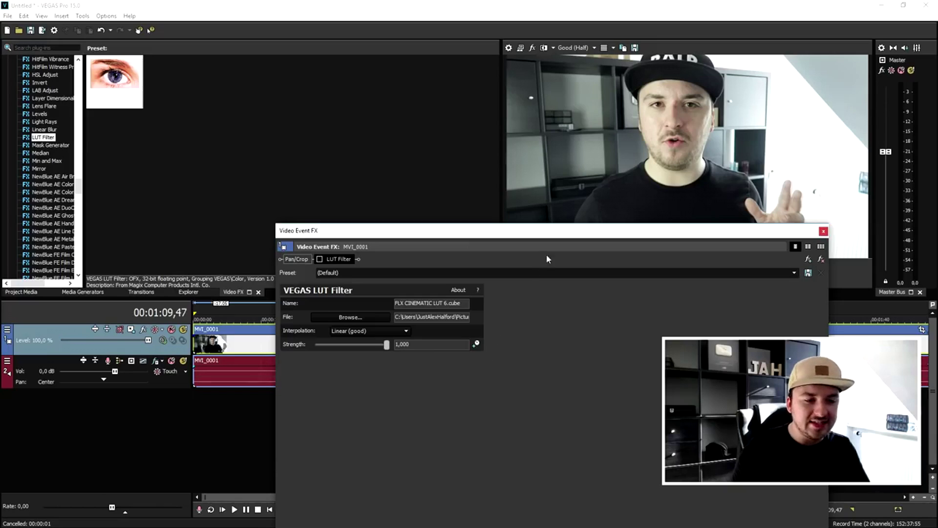
left_click_drag(546, 234, 586, 321)
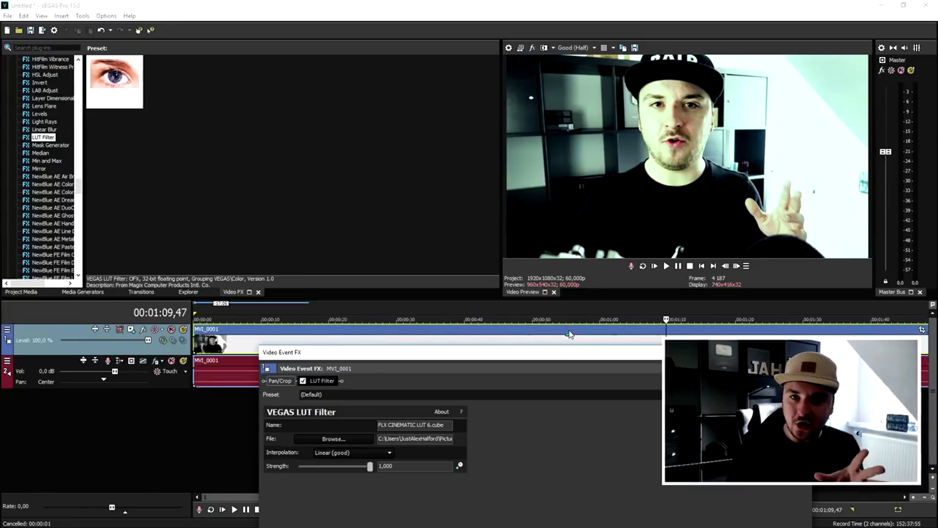
scroll(635, 308, "down", 2)
left_click(649, 306)
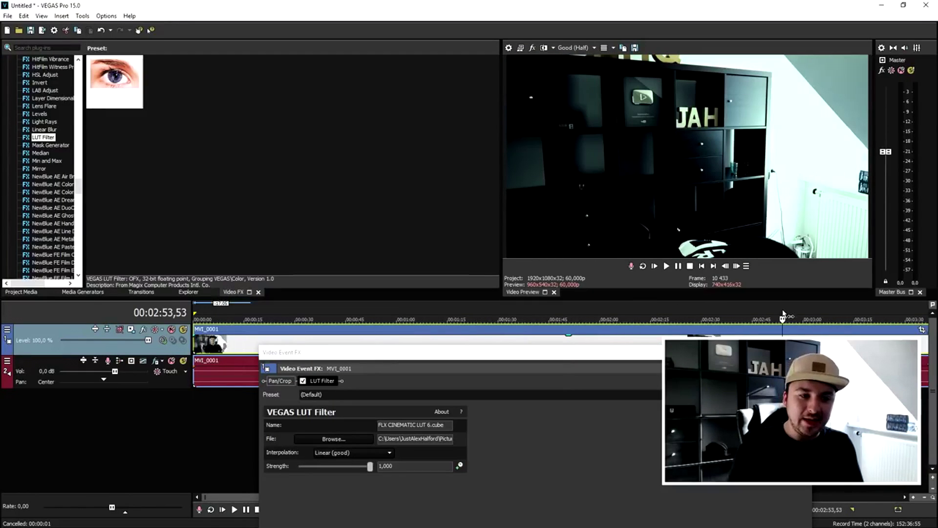
scroll(569, 309, "down", 1)
left_click(302, 306)
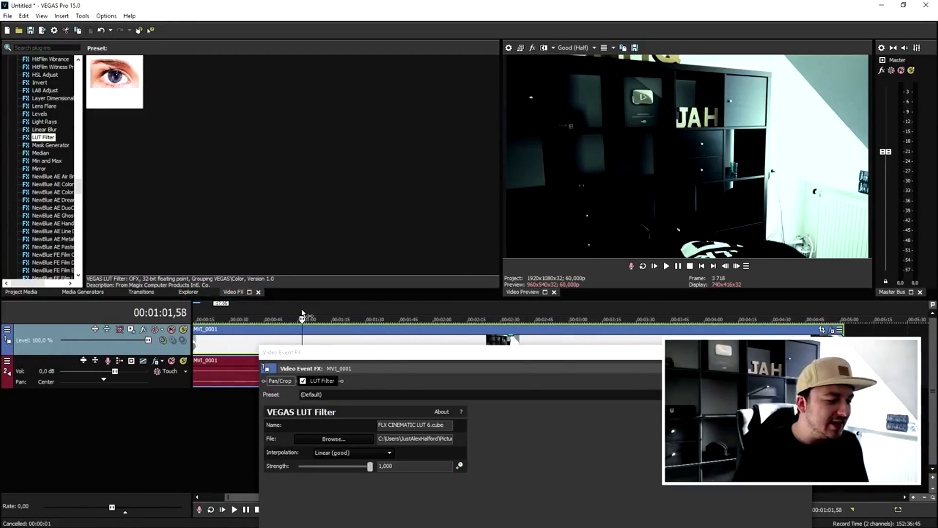
left_click(247, 307)
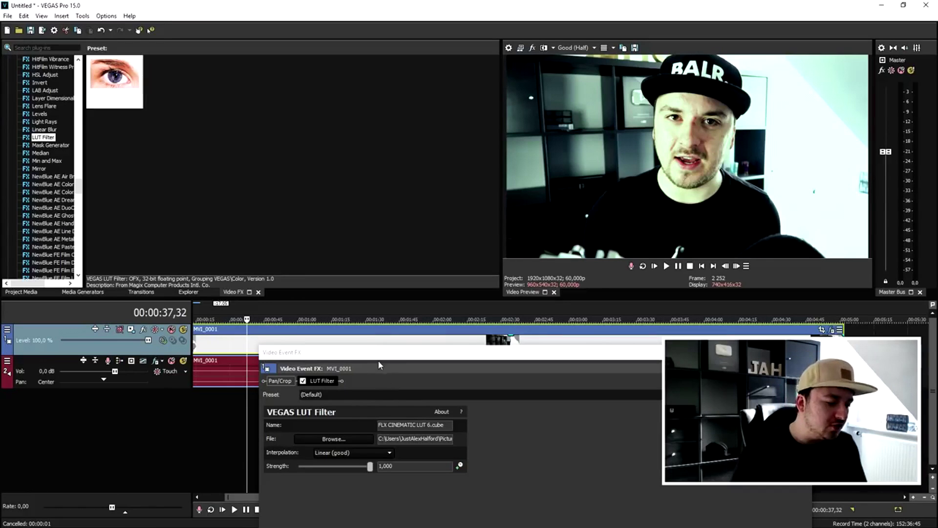
left_click_drag(373, 356, 392, 228)
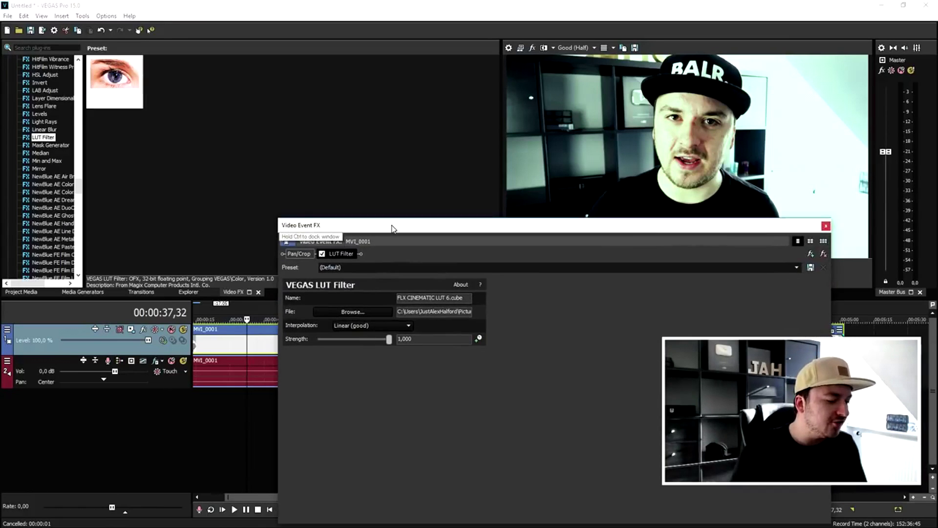
Load FLX CINEMATIC LUT 3.cube into the LUT Filter and move its window aside.
left_click(332, 314)
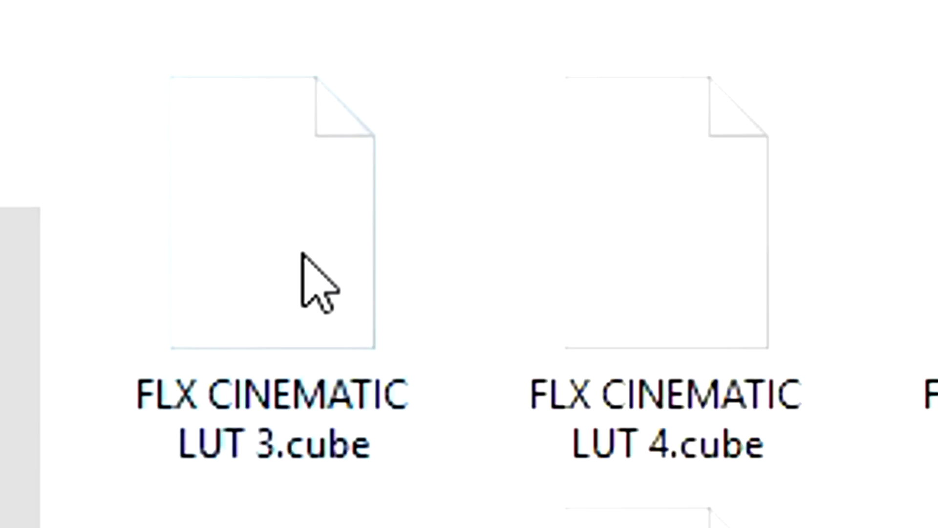
double_click(314, 283)
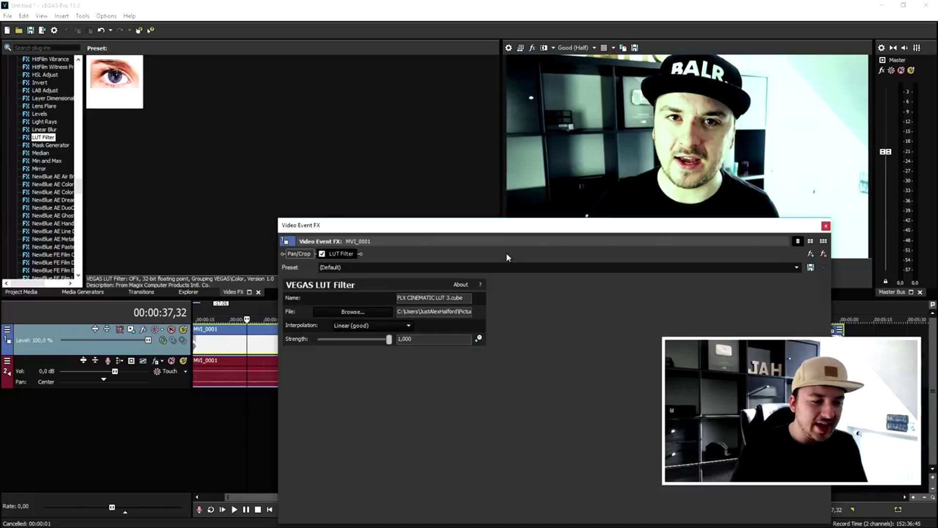
left_click_drag(495, 231, 539, 294)
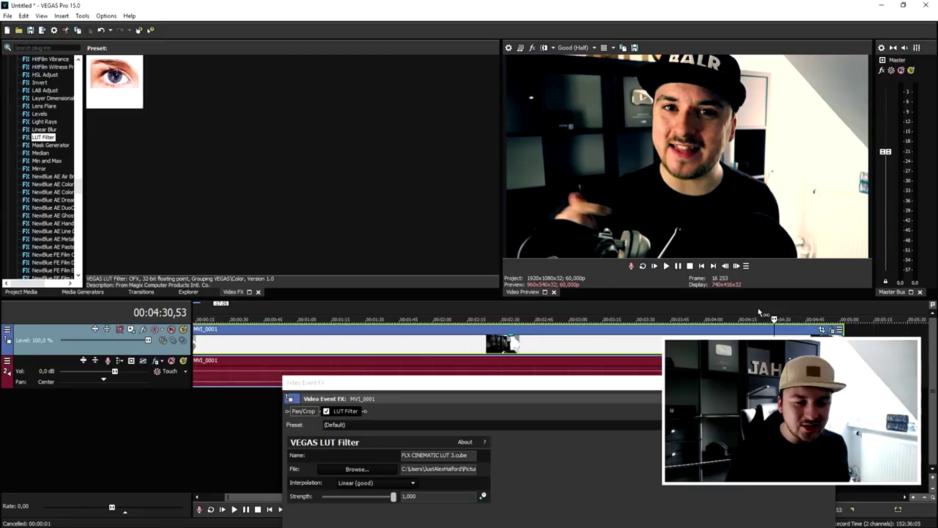
Preview the grade at 00:04:23,45, an earlier point, and then 00:02:02,57 on the timeline.
left_click(758, 307)
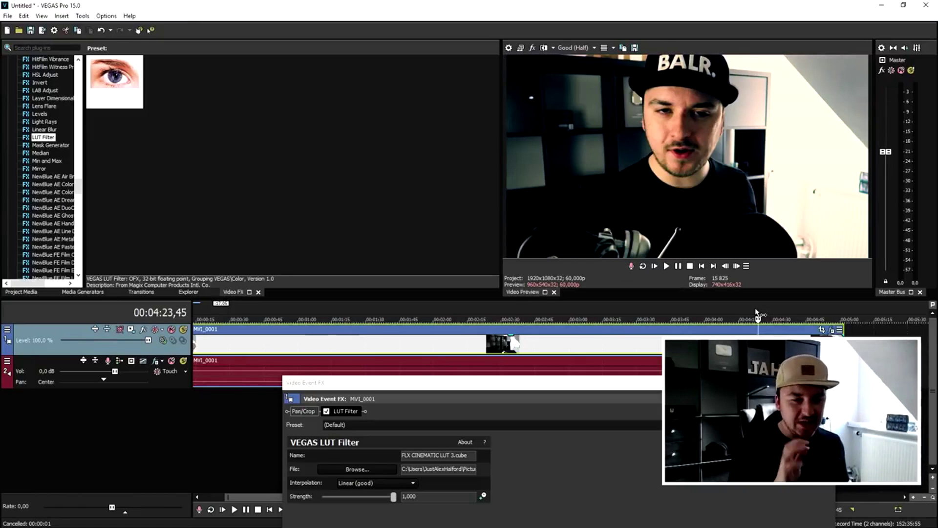
left_click(485, 305)
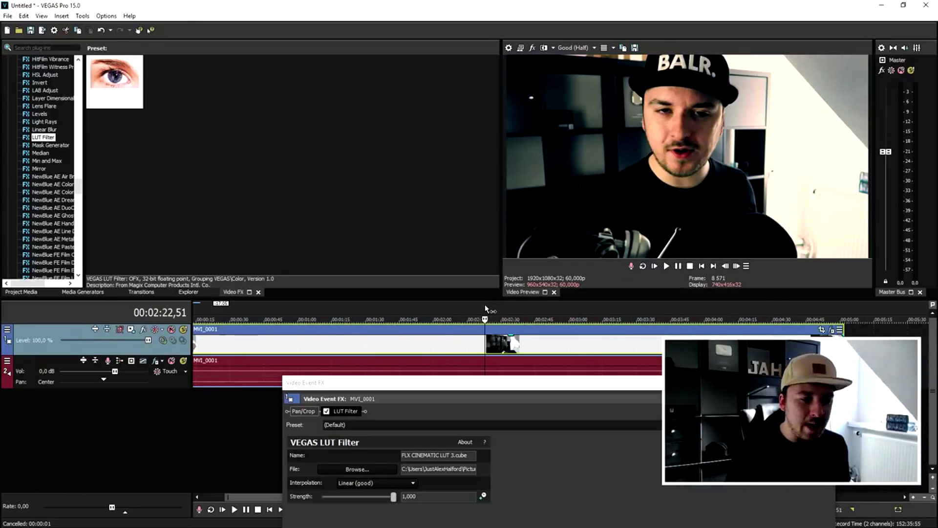
left_click(441, 309)
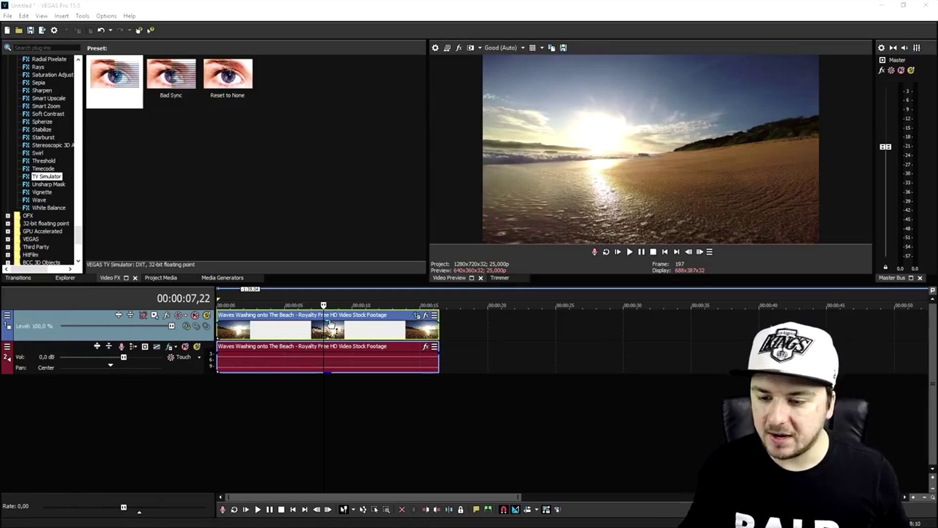
Place the glitch overlay clip on video track 1 right after the beach footage.
scroll(342, 320, "up", 2)
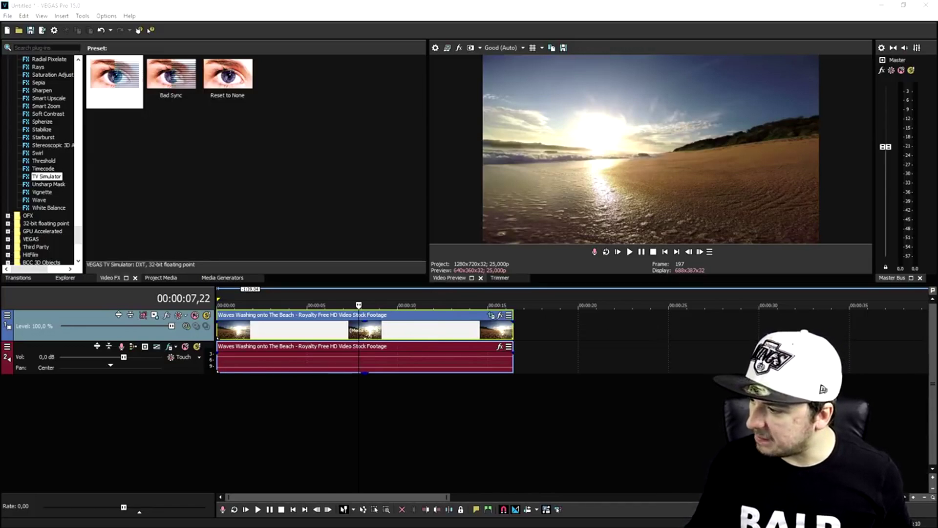
left_click_drag(635, 379, 550, 329)
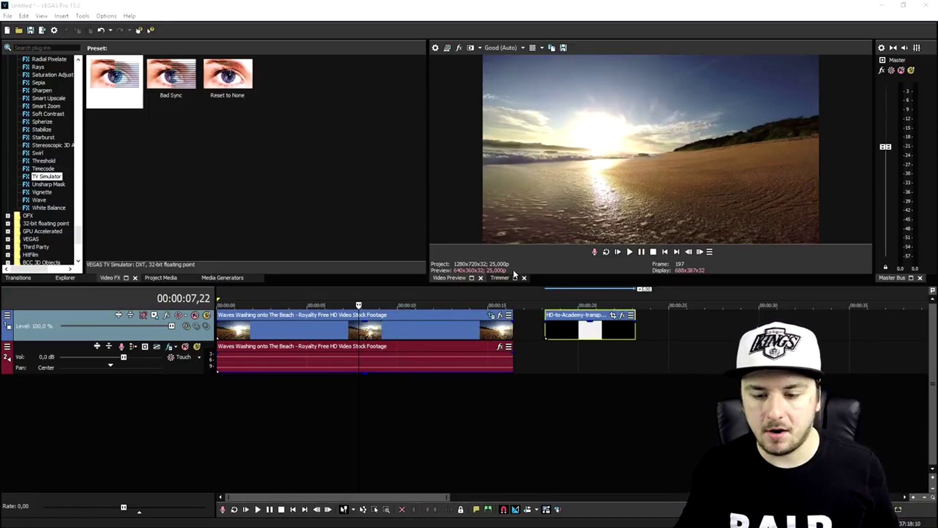
Insert a new top video track, place the glitch overlay on it at 5 s, and open the beach clip's Pan/Crop.
right_click(538, 328)
right_click(530, 324)
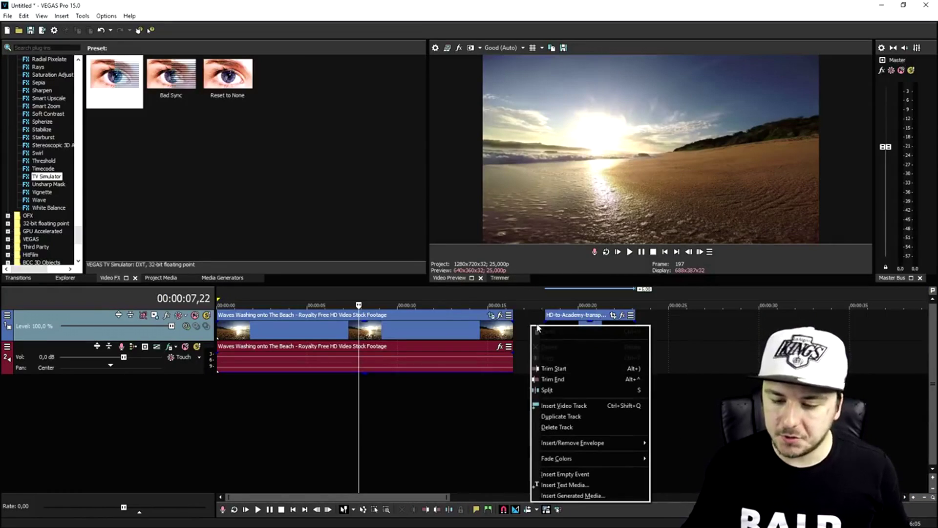
left_click(597, 405)
left_click_drag(599, 366, 357, 335)
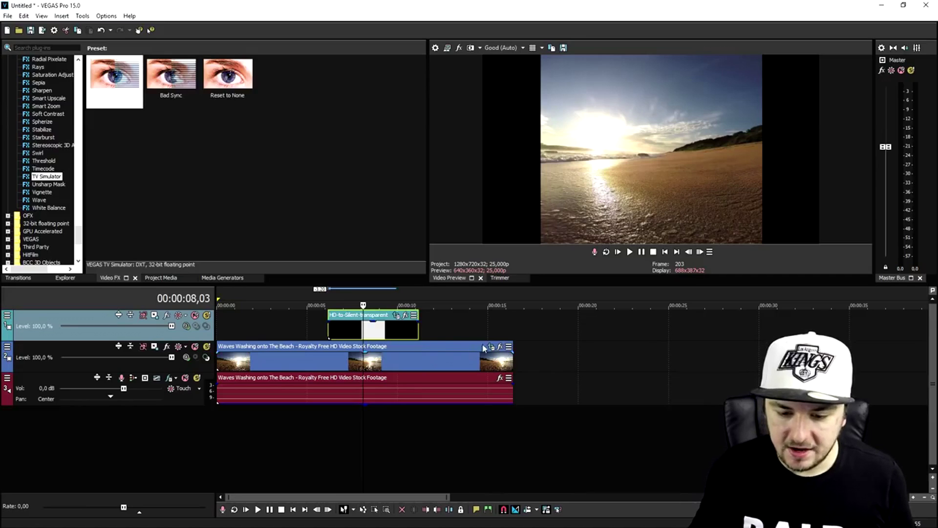
left_click(491, 347)
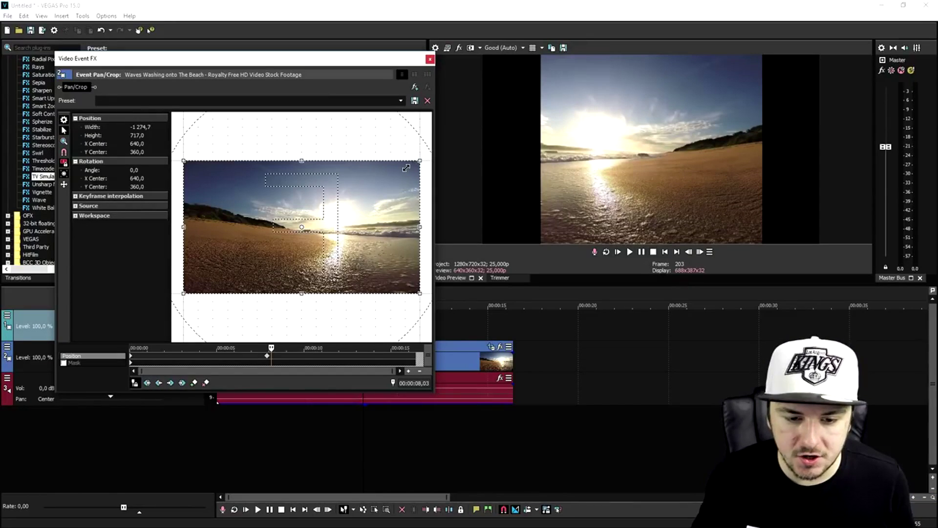
Shrink the beach clip's Pan/Crop frame so the mirrored footage is slightly zoomed in.
left_click_drag(404, 168, 310, 210)
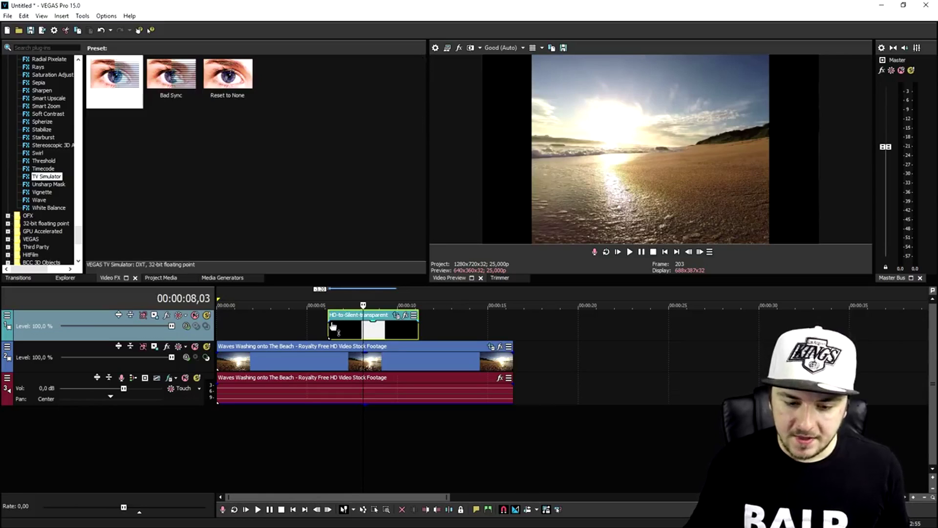
Stretch the HD-to-Silent-transparent clip from the timeline start across the beach footage.
left_click(330, 327)
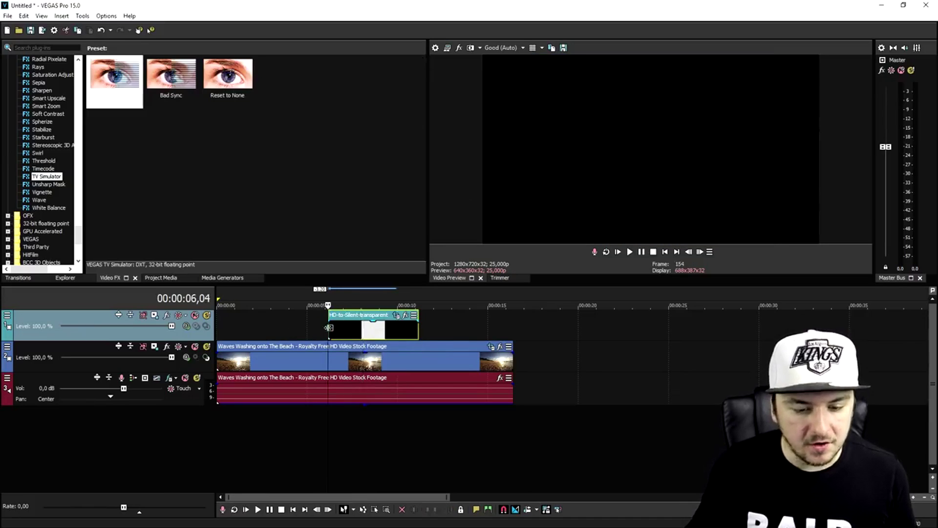
left_click_drag(245, 333, 218, 326)
left_click_drag(418, 326, 513, 326)
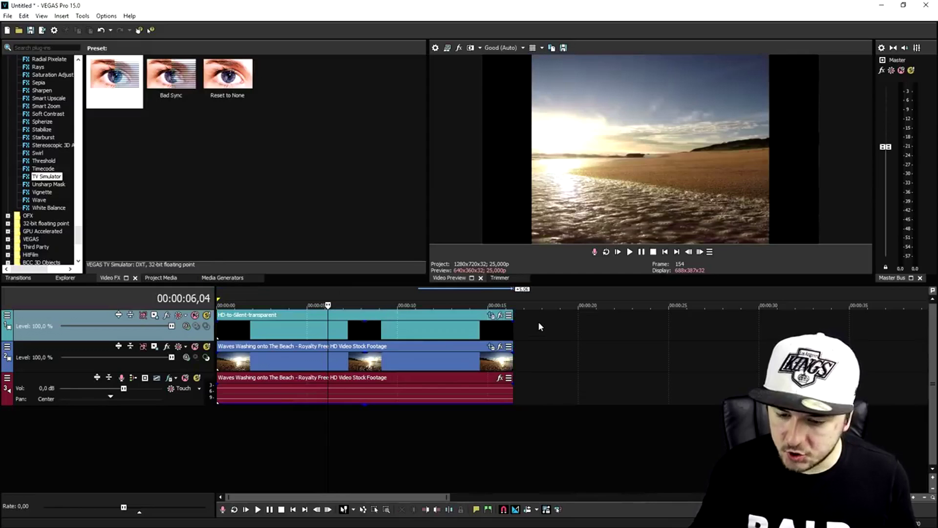
Insert another video track and bring the Broken VHS Glitch Effects clip into the timeline.
right_click(538, 322)
left_click(571, 403)
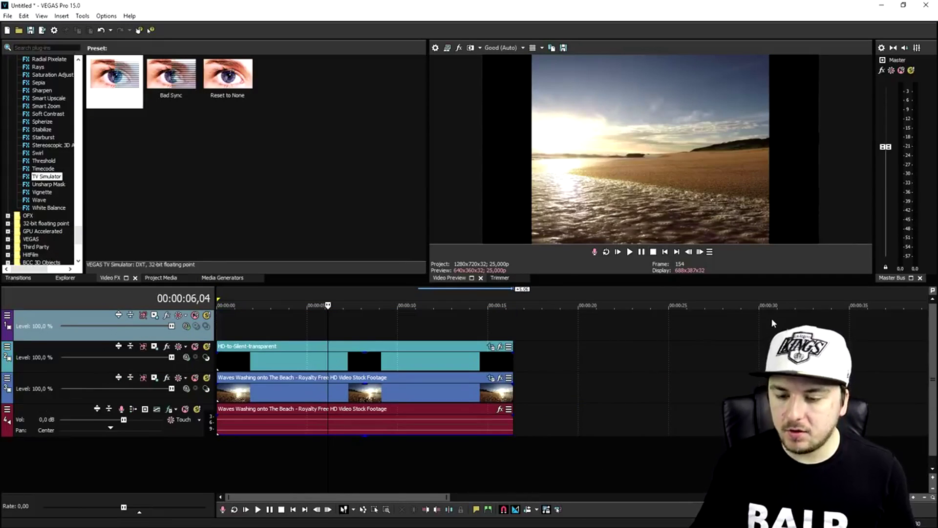
left_click_drag(937, 386, 585, 384)
left_click(632, 391)
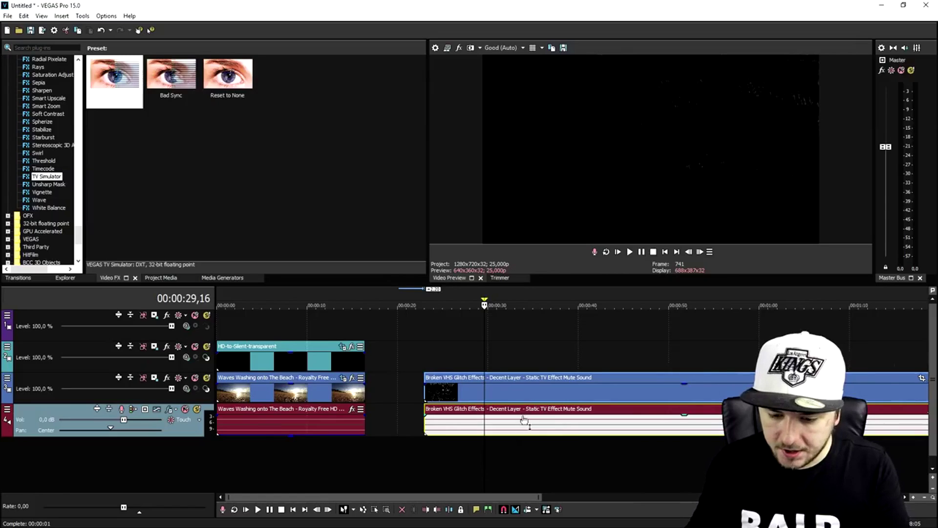
Delete the Broken VHS clip's audio and move its video to the top track at 00:00:00.
scroll(524, 419, "down", 4)
left_click(524, 420)
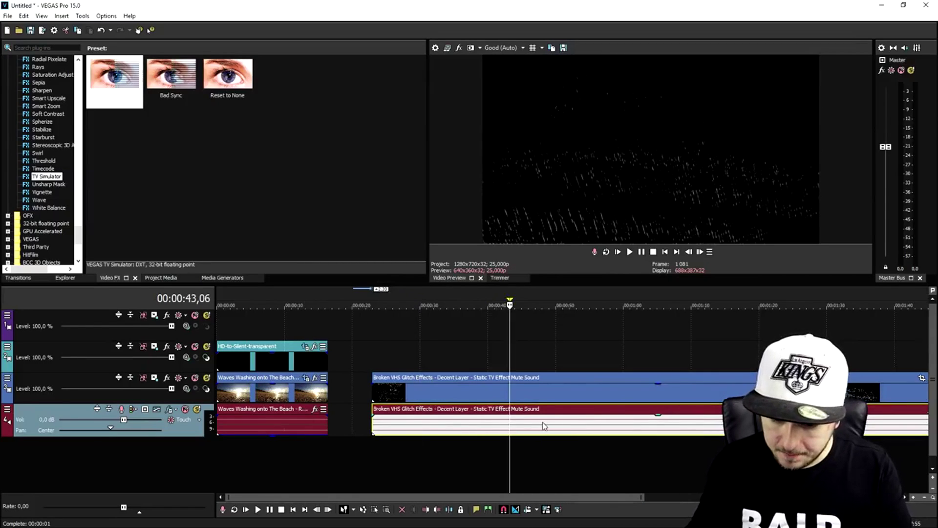
key("Delete")
left_click_drag(412, 391, 315, 328)
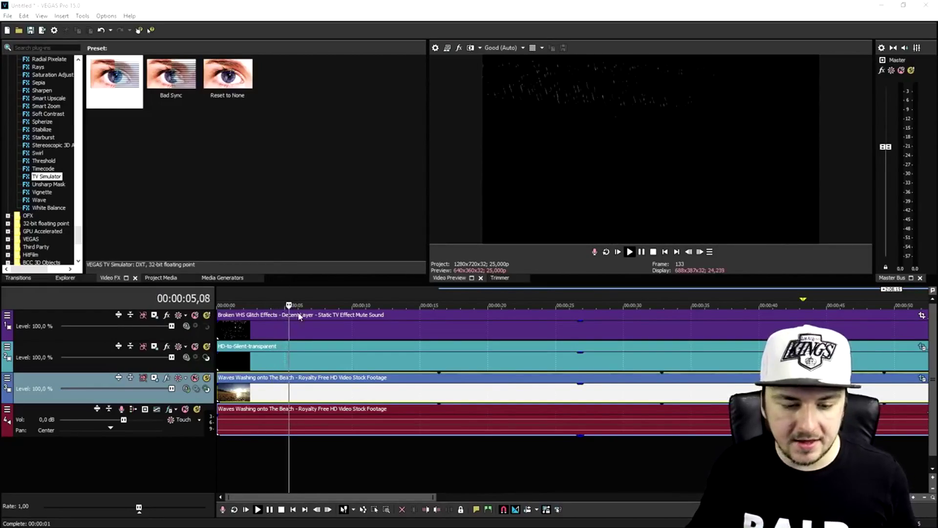
key("space")
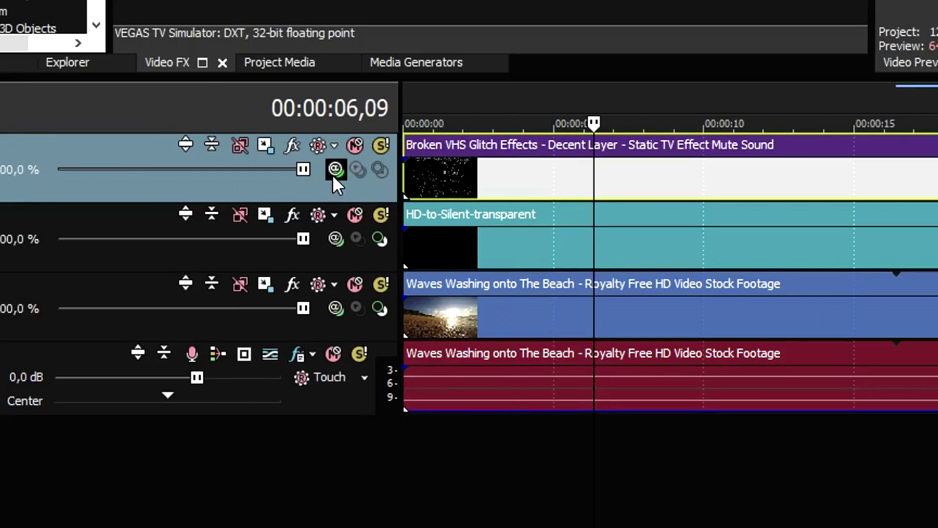
Set the Broken VHS track to Screen compositing and move the HD-to-Silent-transparent track to the top.
left_click(334, 171)
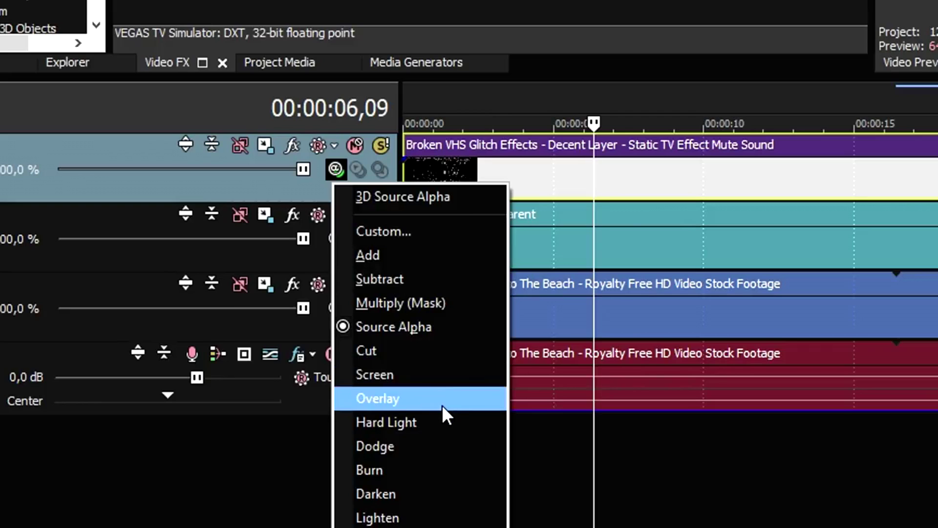
left_click(440, 385)
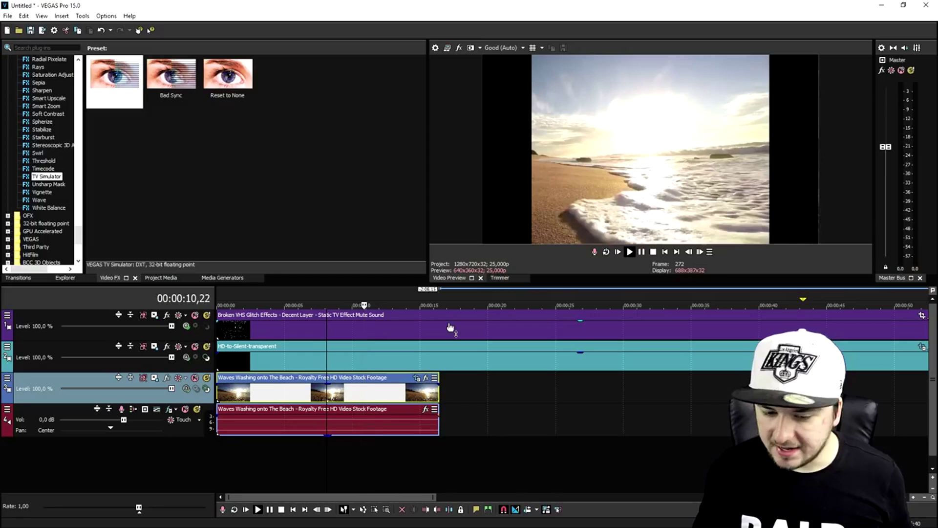
left_click(421, 328)
left_click(394, 340)
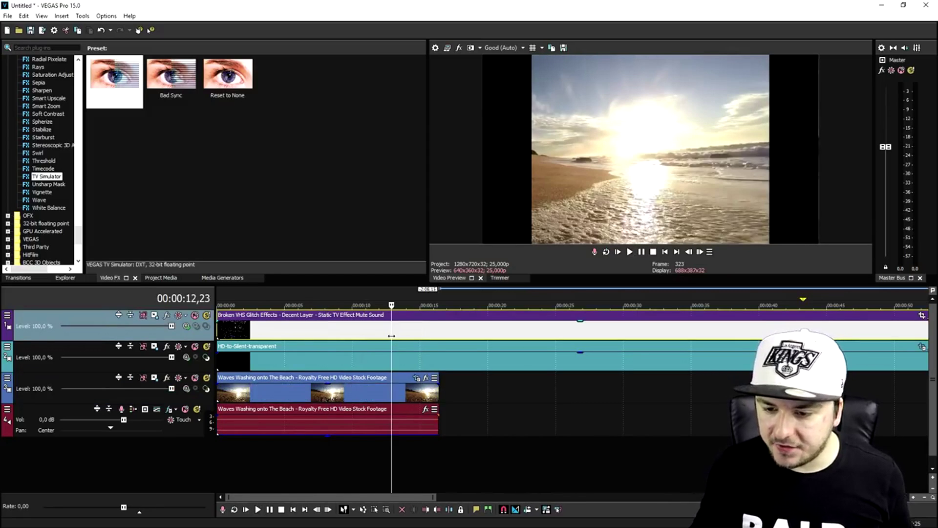
left_click(346, 330)
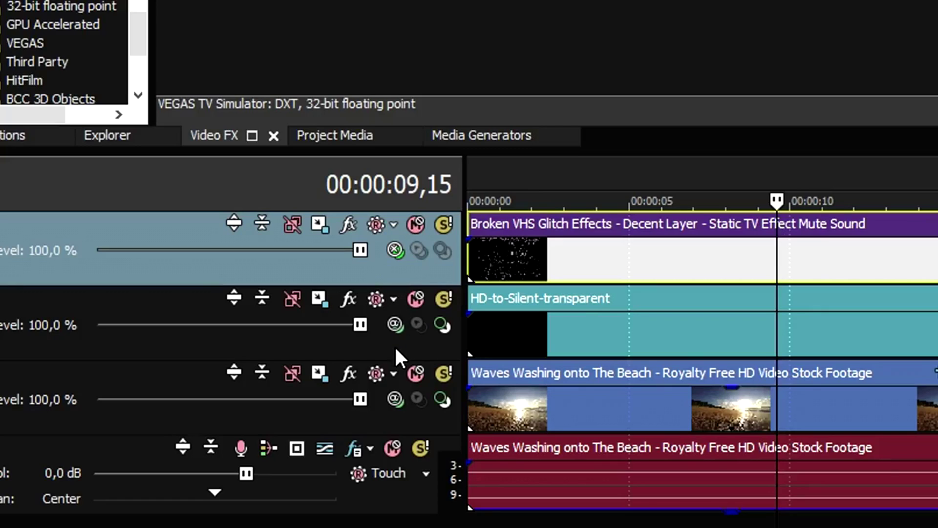
left_click_drag(395, 345, 395, 192)
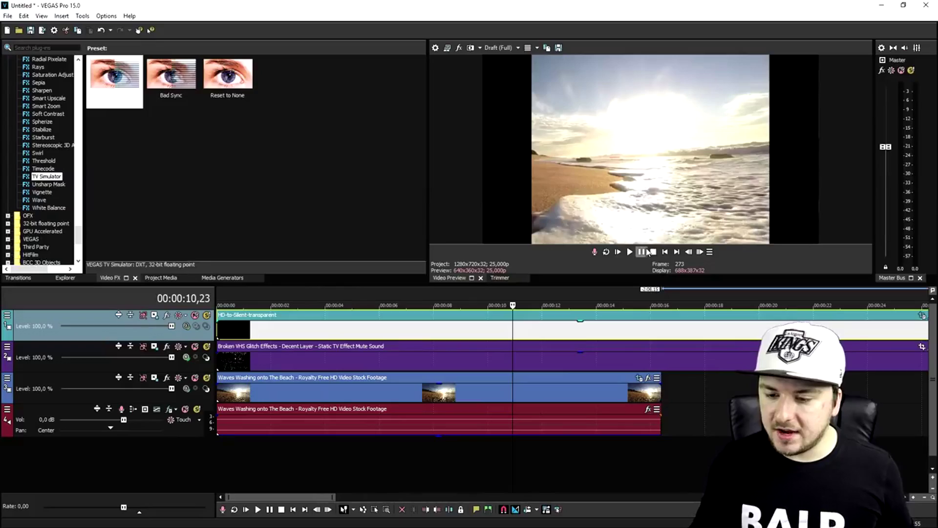
left_click(653, 252)
left_click(629, 252)
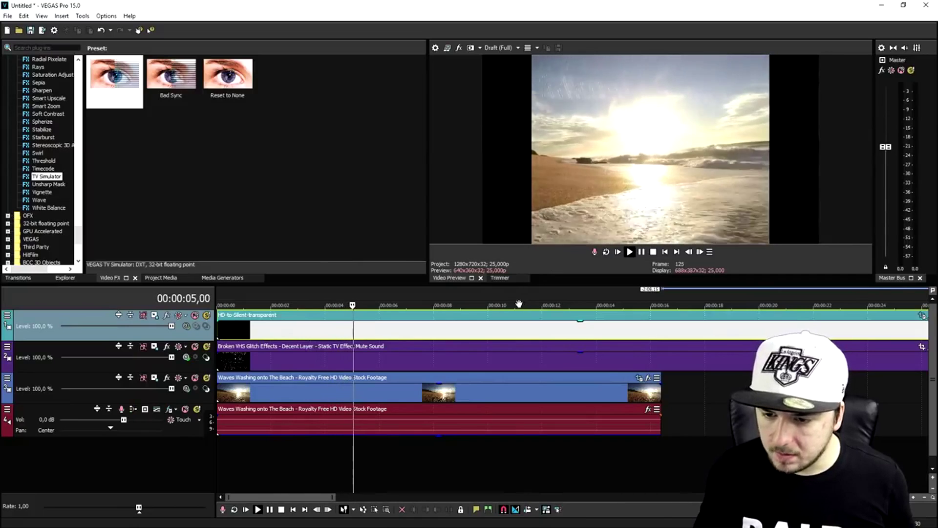
key("space")
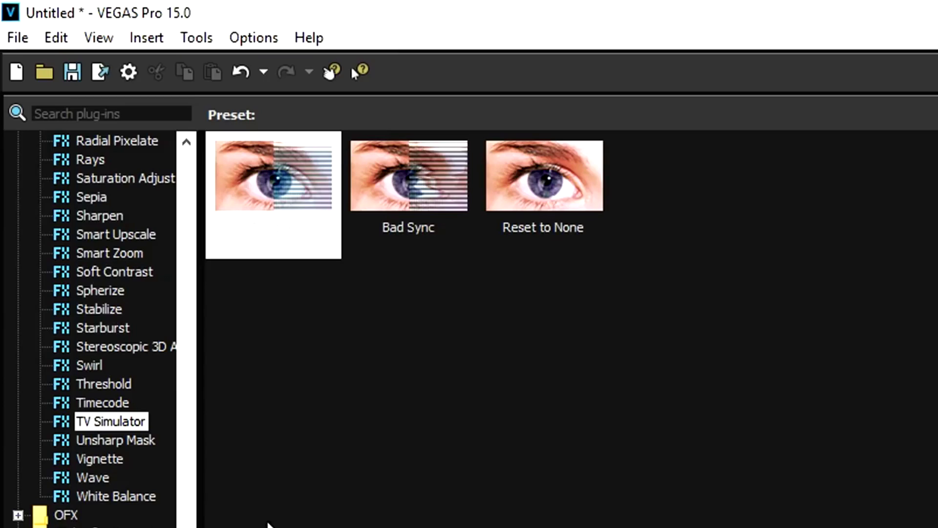
Apply the TV Simulator 'TV Look' preset to the Waves beach clip.
left_click(106, 424)
left_click_drag(268, 212, 769, 527)
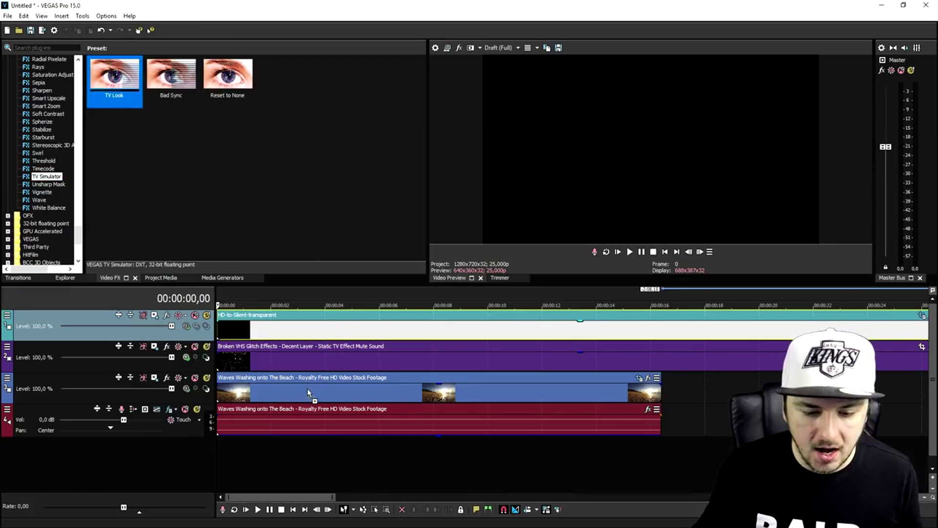
left_click_drag(308, 391, 308, 392)
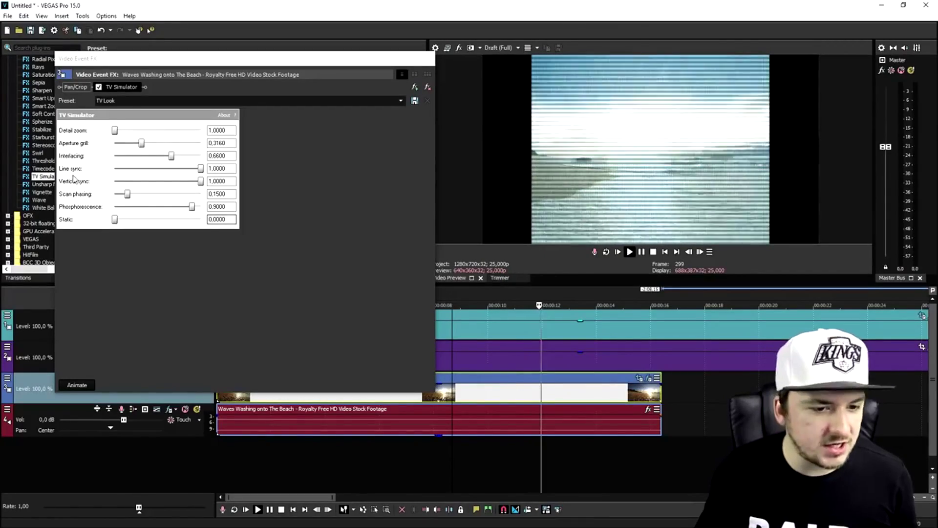
key("space")
Tune TV Simulator to aperture grill 0,1420, interlacing 0,7600, and line sync 0, then preview.
left_click_drag(114, 130, 162, 129)
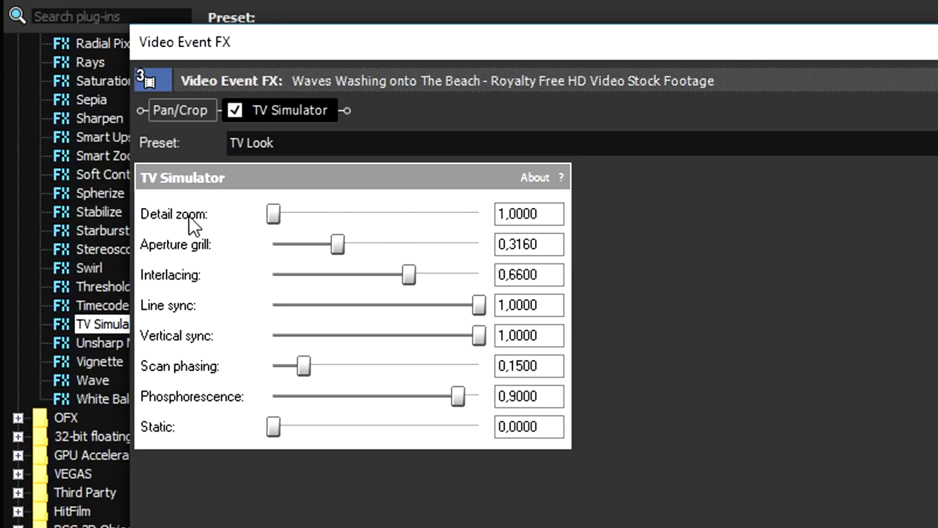
left_click_drag(337, 244, 338, 263)
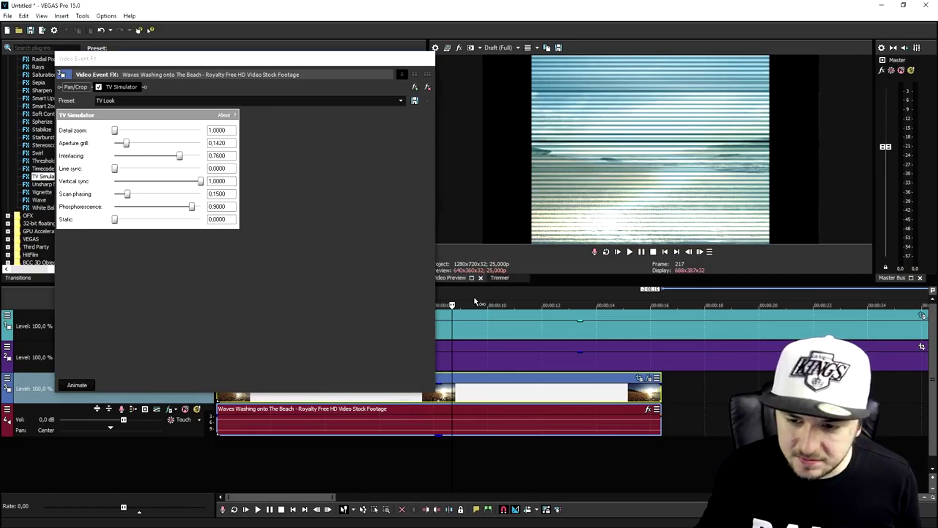
left_click(474, 302)
key("space")
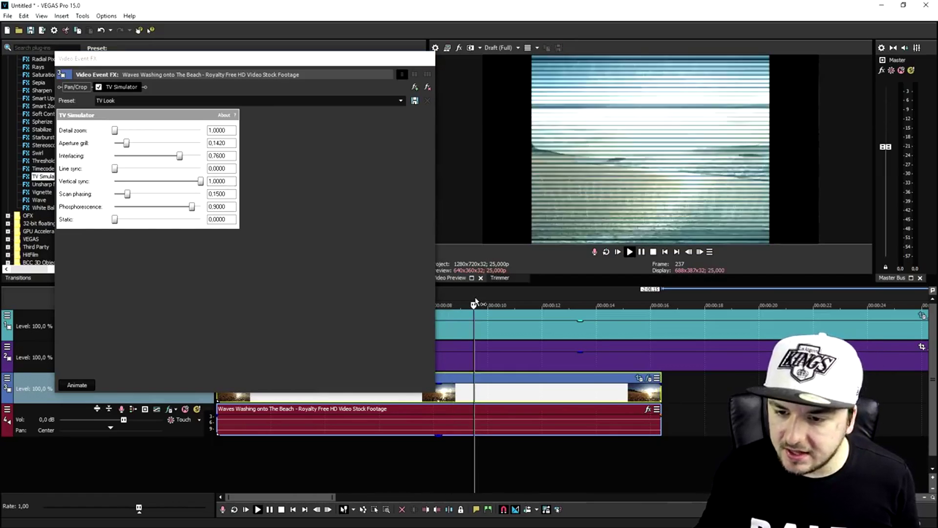
left_click(430, 60)
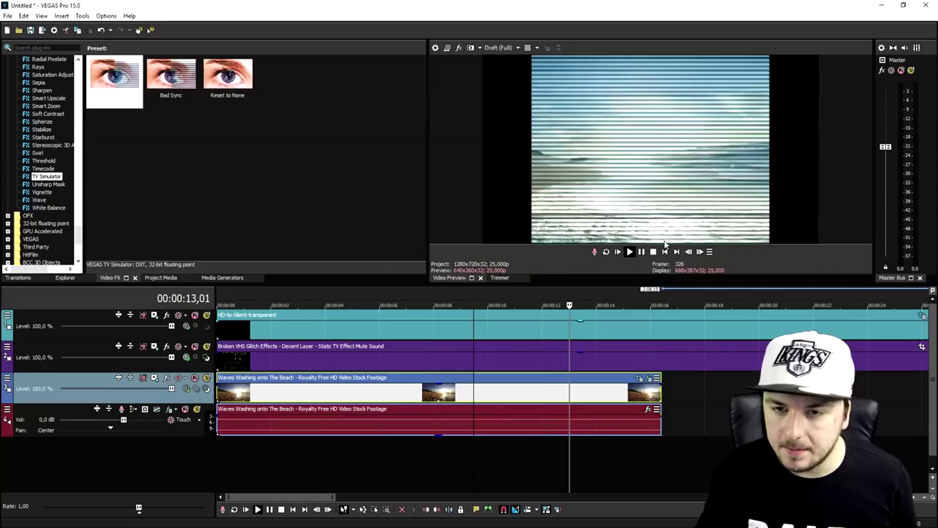
key("space")
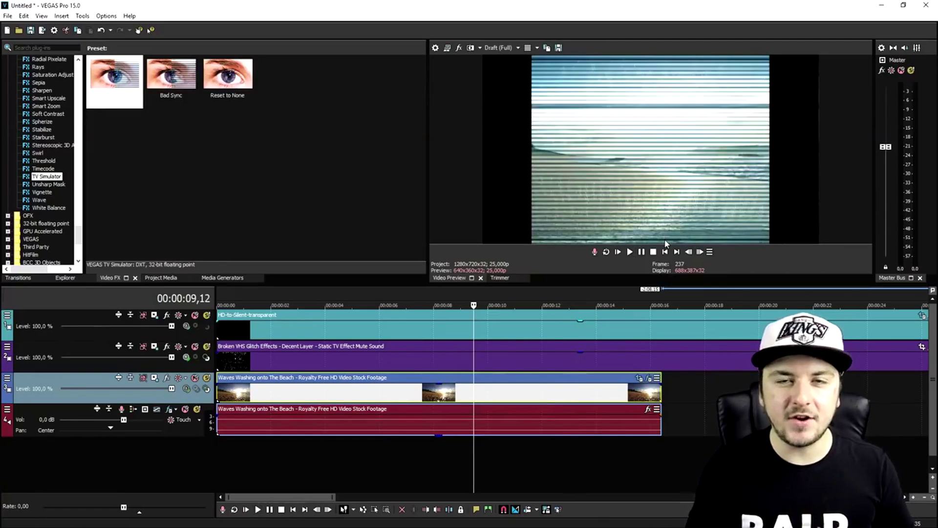